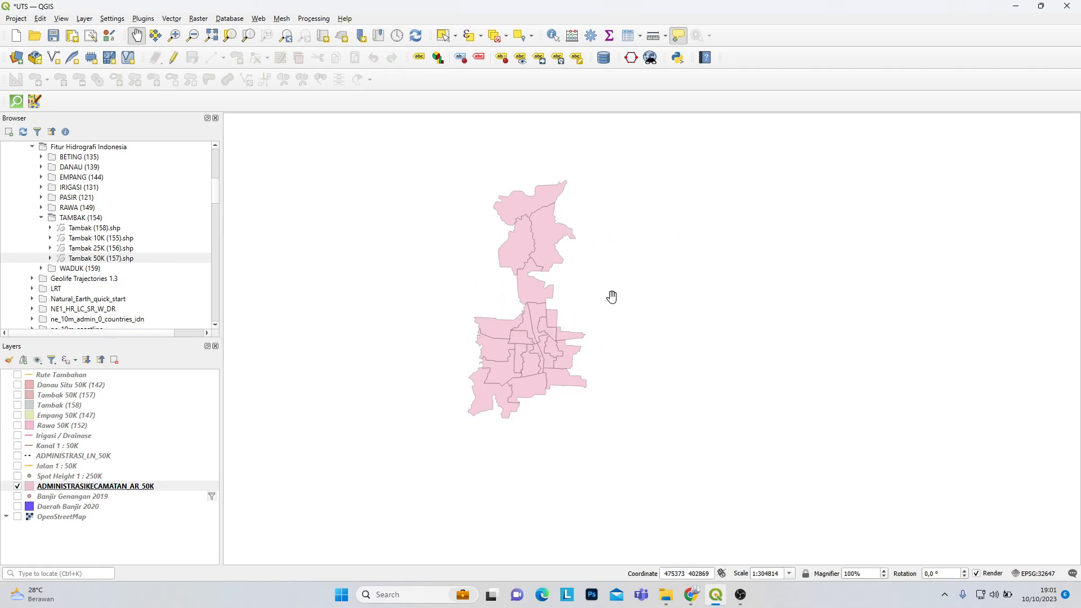
Step: Show the Daerah Banjir 2020 layer on the map together with the district boundaries
{"action": "left_click_drag", "start_coordinate": [618, 295], "coordinate": [633, 327]}
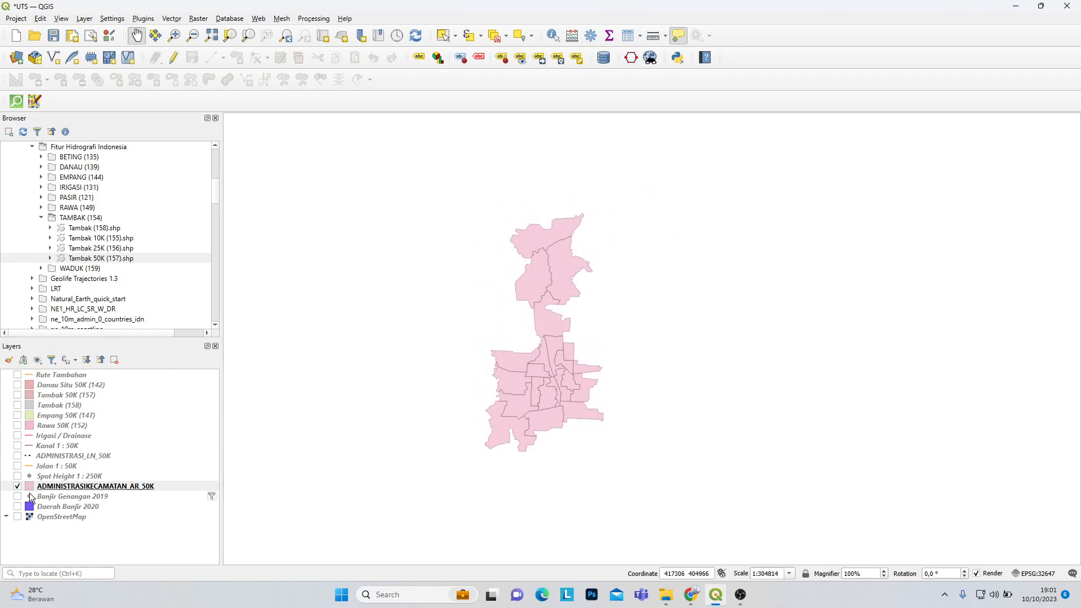
{"action": "left_click", "coordinate": [17, 507]}
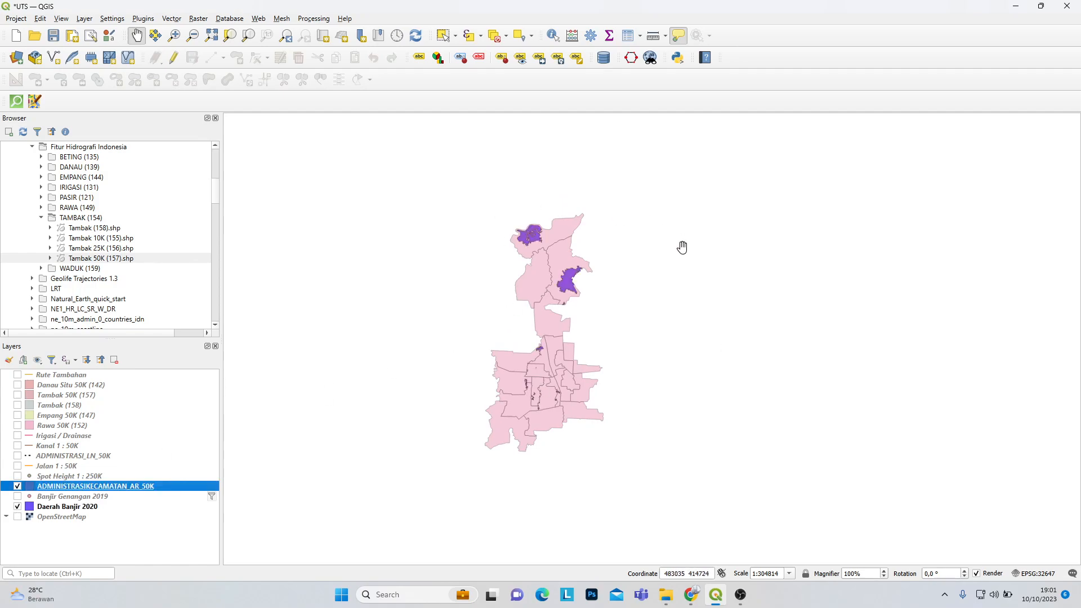
Step: Add the shapefile from the zipped banjir_genangan_lapan_tahun_2019 dataset to the project as a layer
{"action": "scroll", "coordinate": [146, 250], "scroll_direction": "down", "scroll_amount": 1}
{"action": "scroll", "coordinate": [146, 249], "scroll_direction": "down", "scroll_amount": 6}
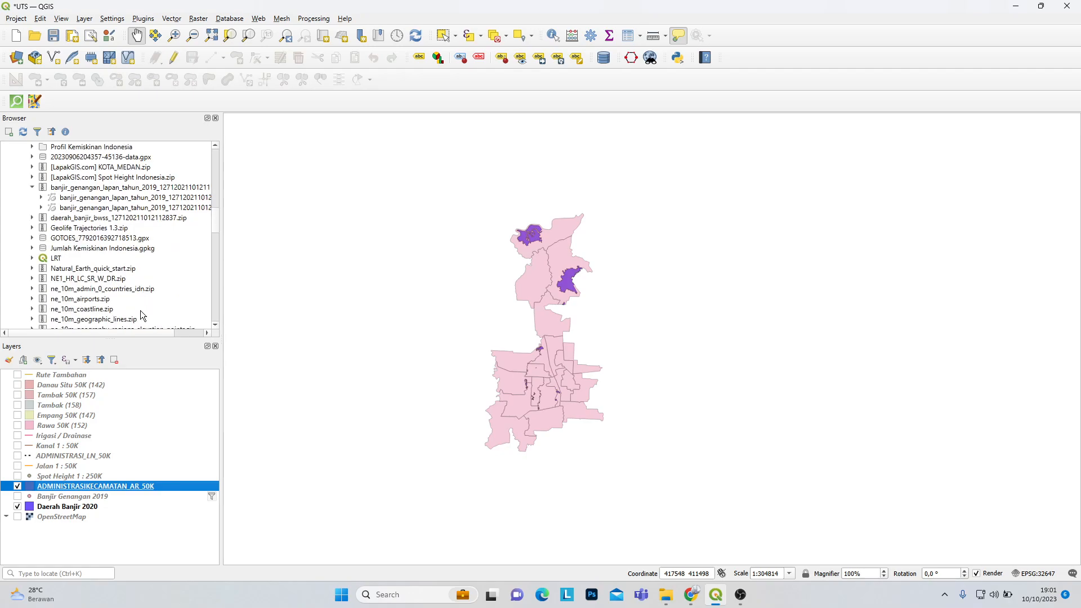
{"action": "left_click_drag", "start_coordinate": [148, 332], "coordinate": [185, 332]}
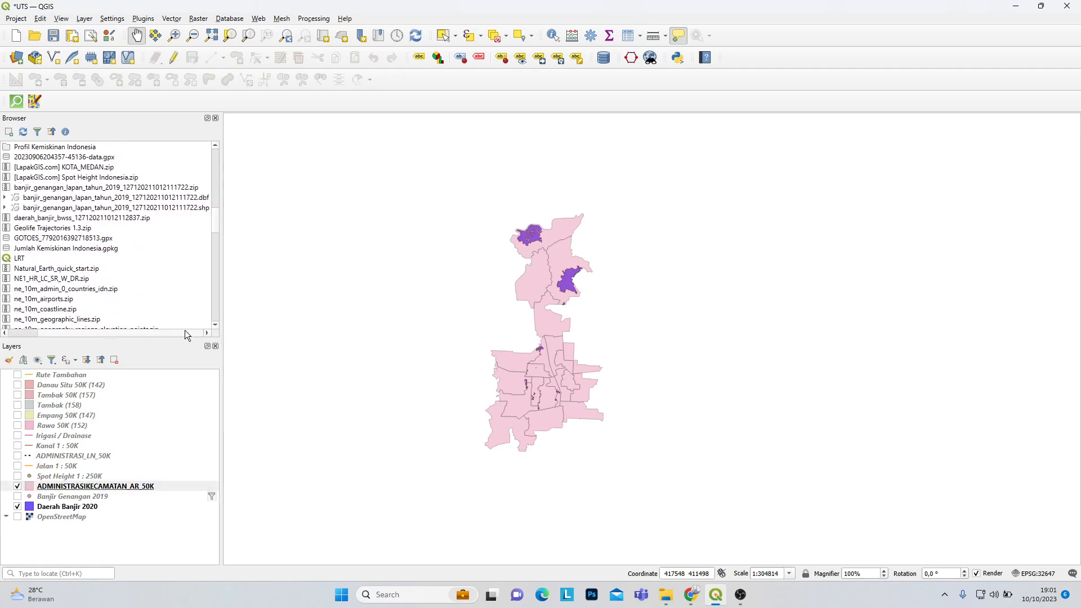
{"action": "double_click", "coordinate": [176, 207]}
Step: Filter the added banjir_genangan_lapan_tahun_2019 layer with the expression "kabupaten_"='KOTA MEDAN', testing the query before applying it
{"action": "left_click_drag", "start_coordinate": [560, 313], "coordinate": [675, 244]}
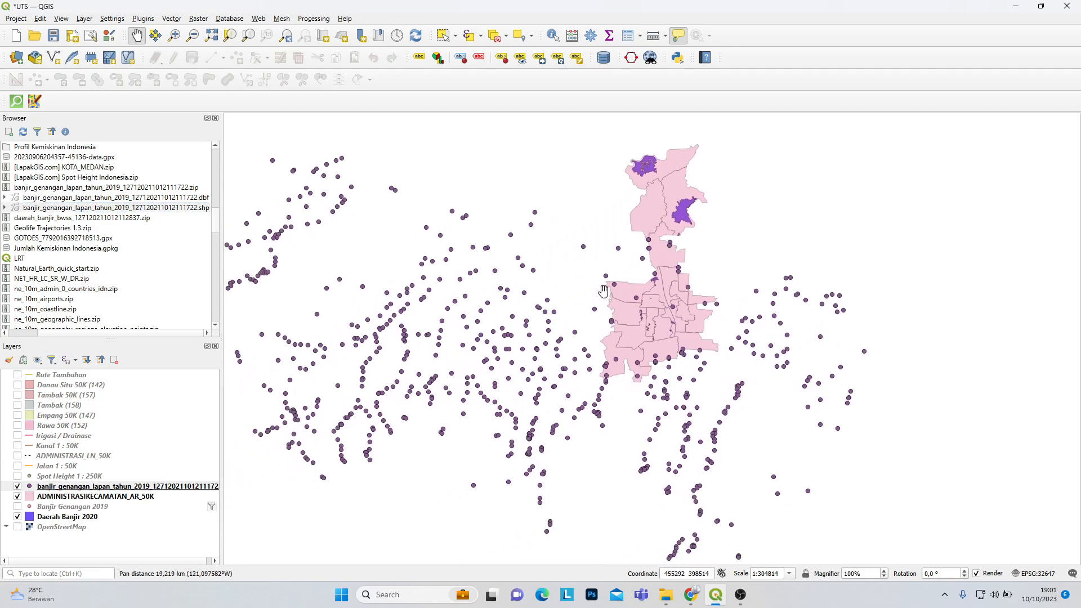
{"action": "scroll", "coordinate": [530, 332], "scroll_direction": "down", "scroll_amount": 1}
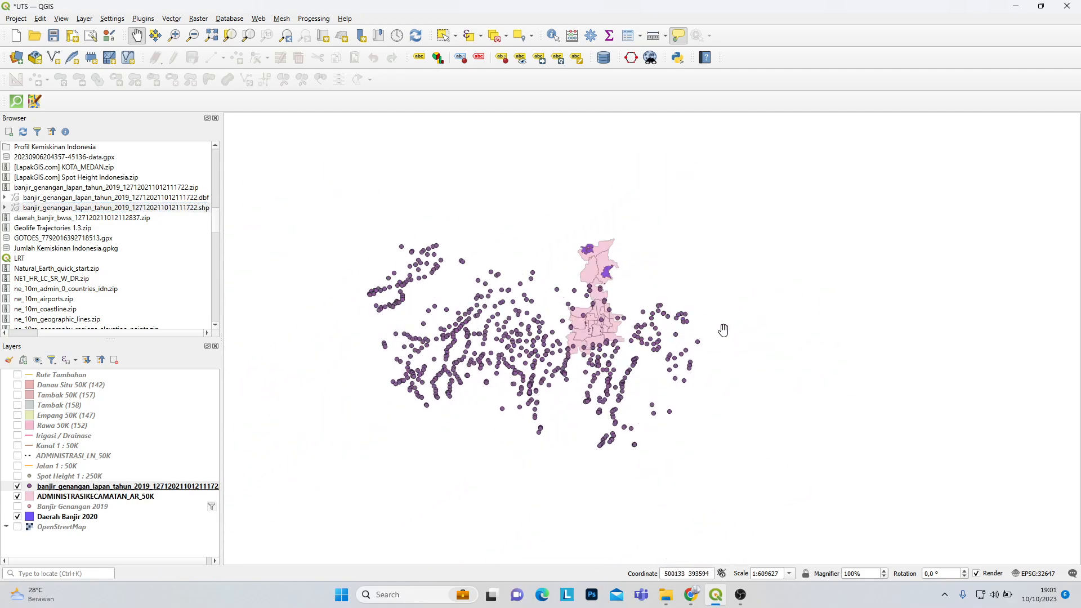
{"action": "scroll", "coordinate": [719, 337], "scroll_direction": "up", "scroll_amount": 1}
{"action": "left_click_drag", "start_coordinate": [584, 243], "coordinate": [593, 302]}
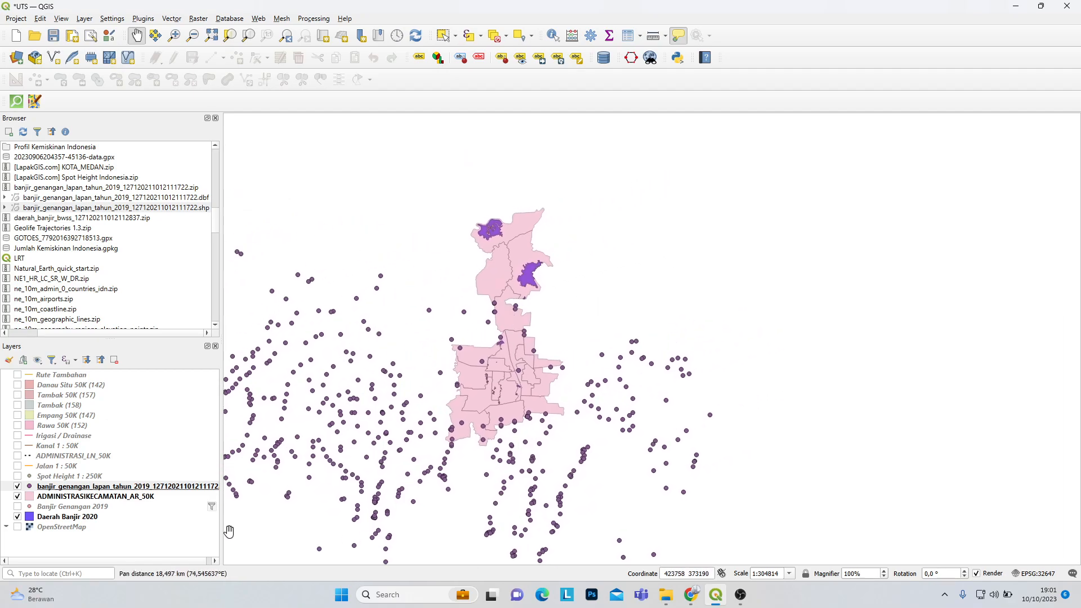
{"action": "right_click", "coordinate": [178, 492]}
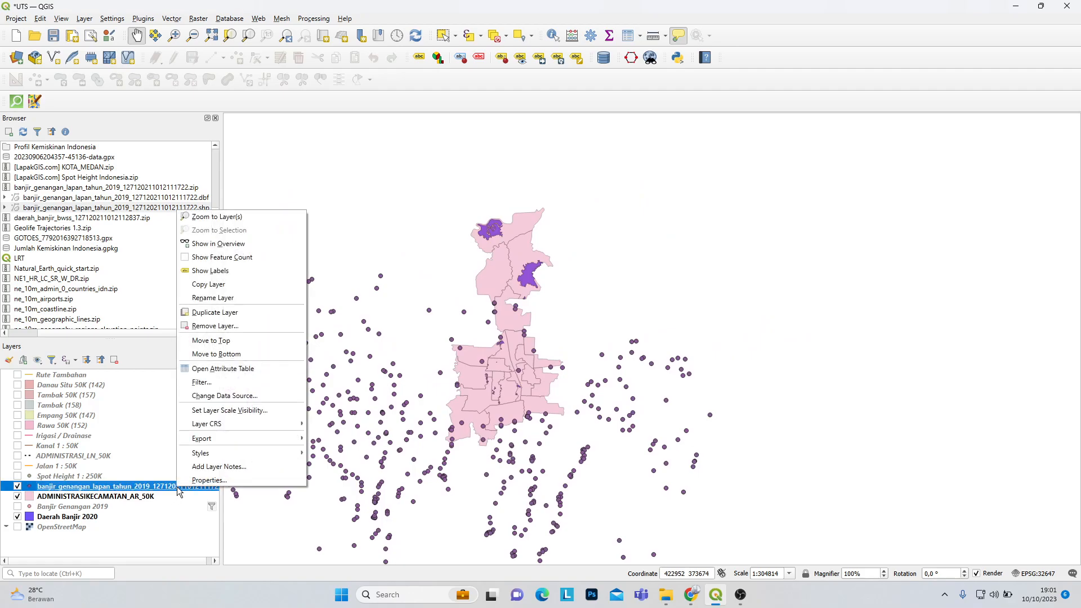
{"action": "left_click", "coordinate": [216, 388]}
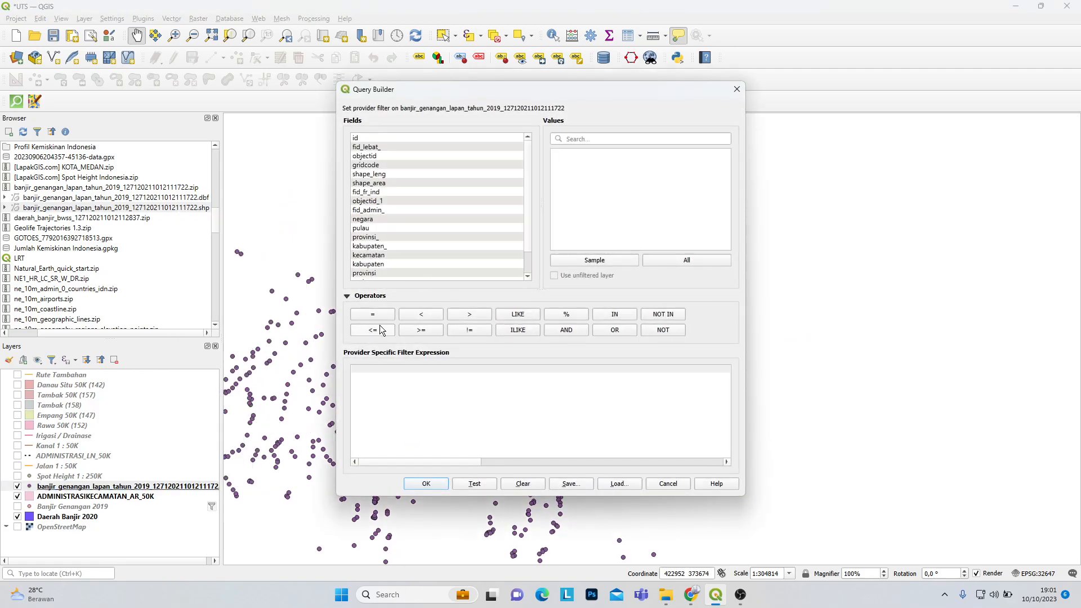
{"action": "left_click", "coordinate": [435, 238]}
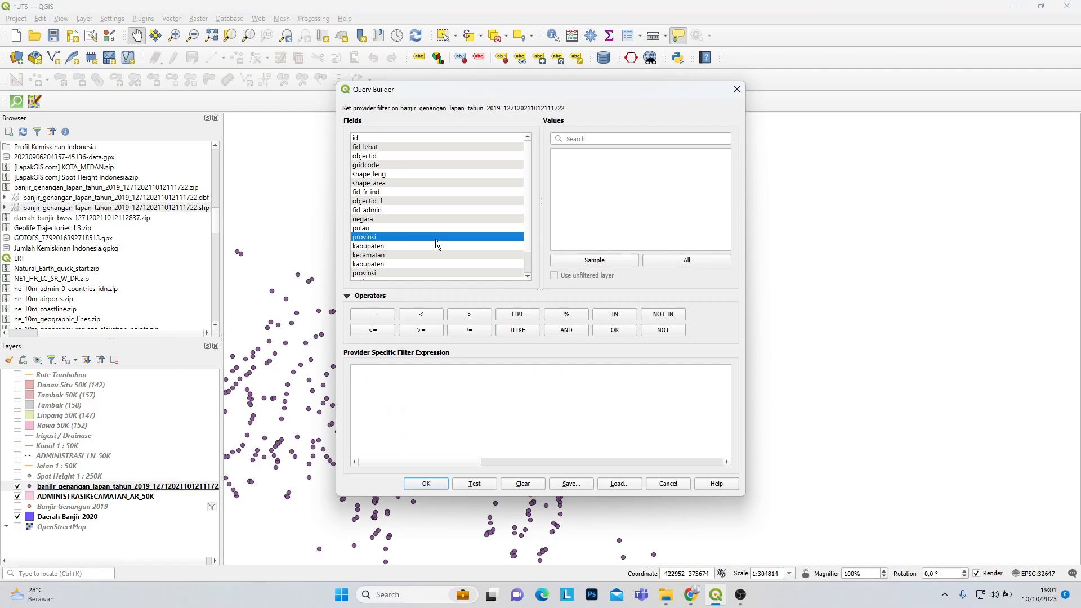
{"action": "double_click", "coordinate": [411, 246]}
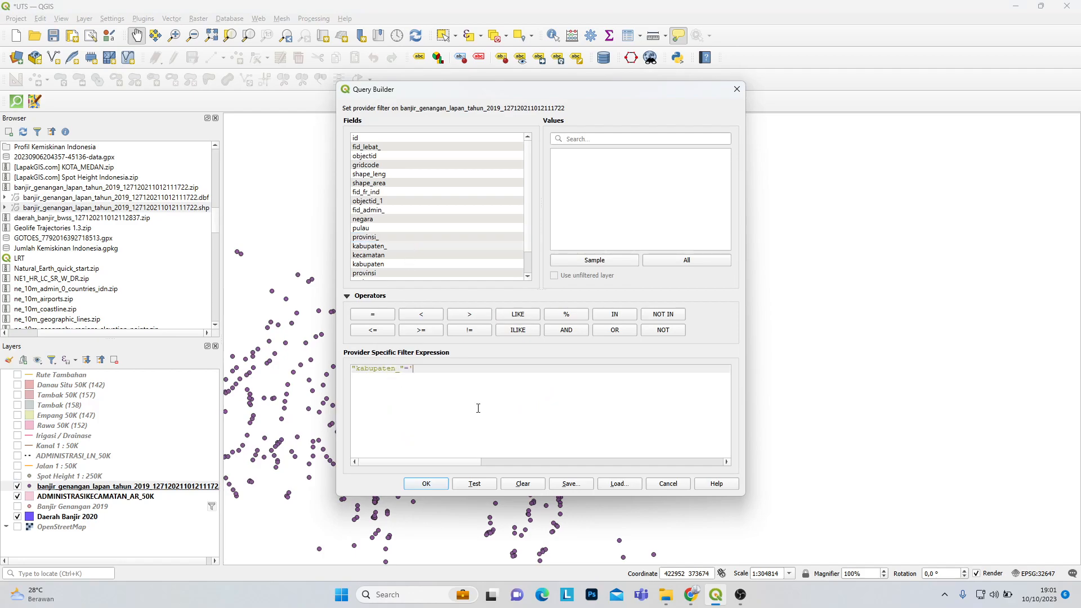
{"action": "key", "text": "Caps_Lock"}
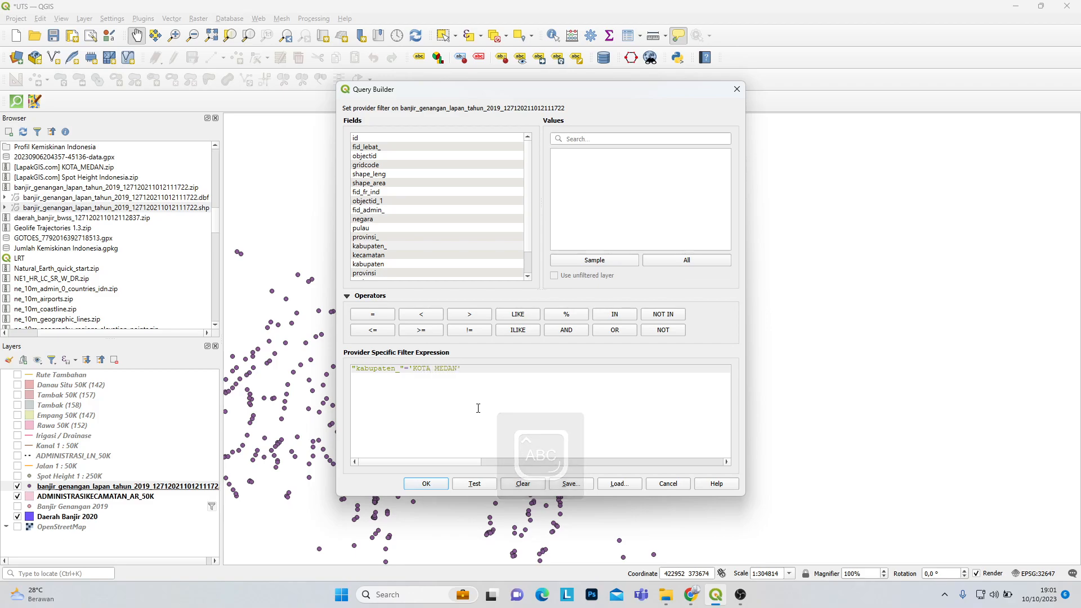
{"action": "left_click", "coordinate": [463, 484]}
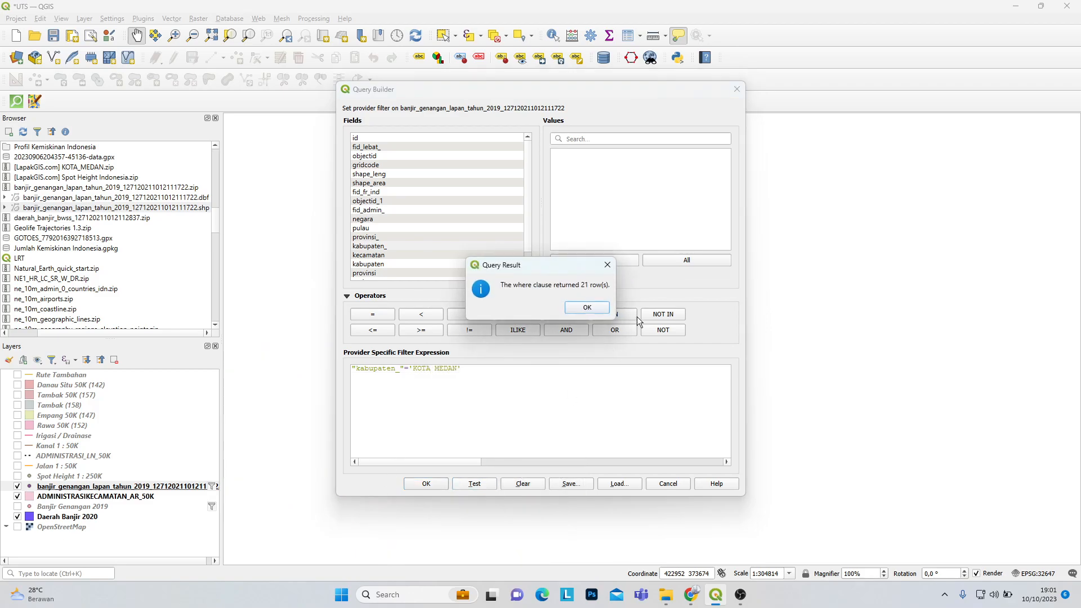
{"action": "left_click", "coordinate": [605, 307]}
{"action": "left_click", "coordinate": [426, 484]}
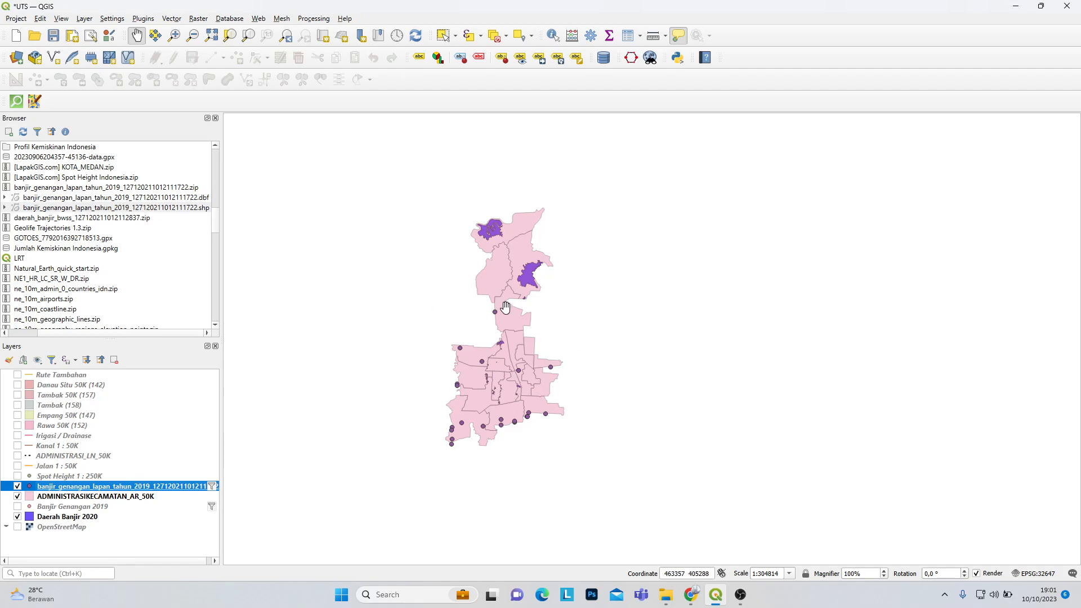
Step: Hide the newly filtered banjir_genangan_lapan_tahun_2019 layer and show the Banjir Genangan 2019 layer instead
{"action": "left_click", "coordinate": [18, 486]}
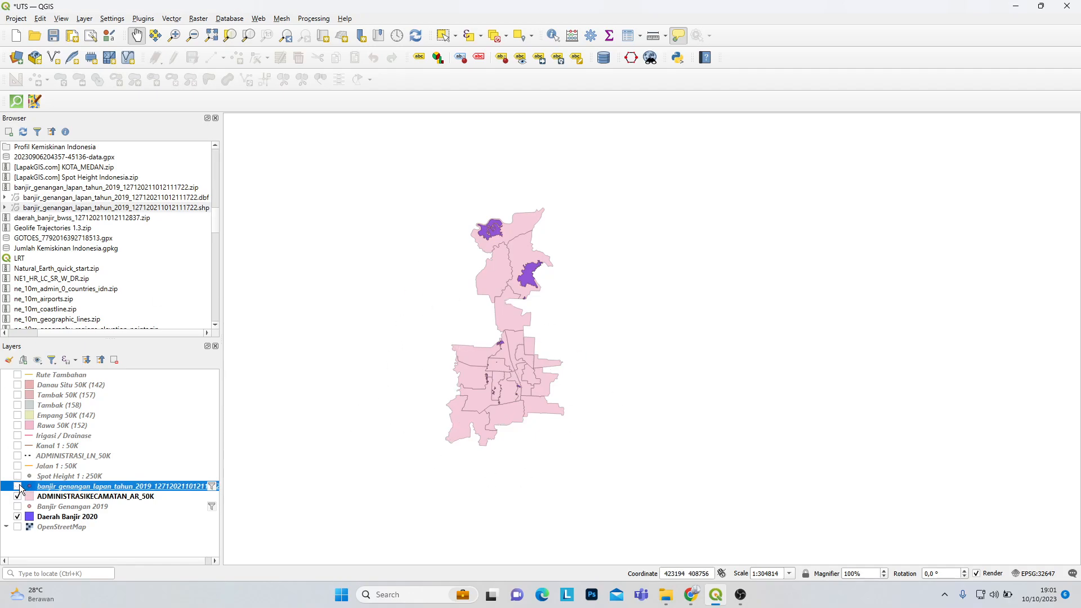
{"action": "left_click", "coordinate": [17, 508]}
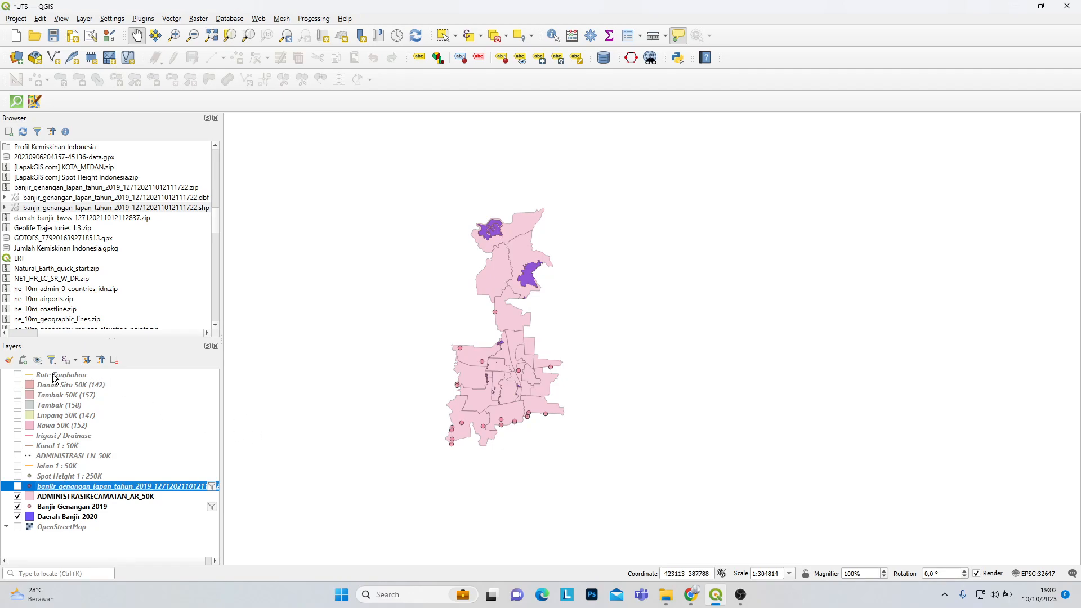
Step: Display the Danau Situ 50K (142) and Tambak 50K (157) layers briefly for comparison, and hide both again
{"action": "left_click", "coordinate": [18, 385]}
{"action": "left_click", "coordinate": [18, 396]}
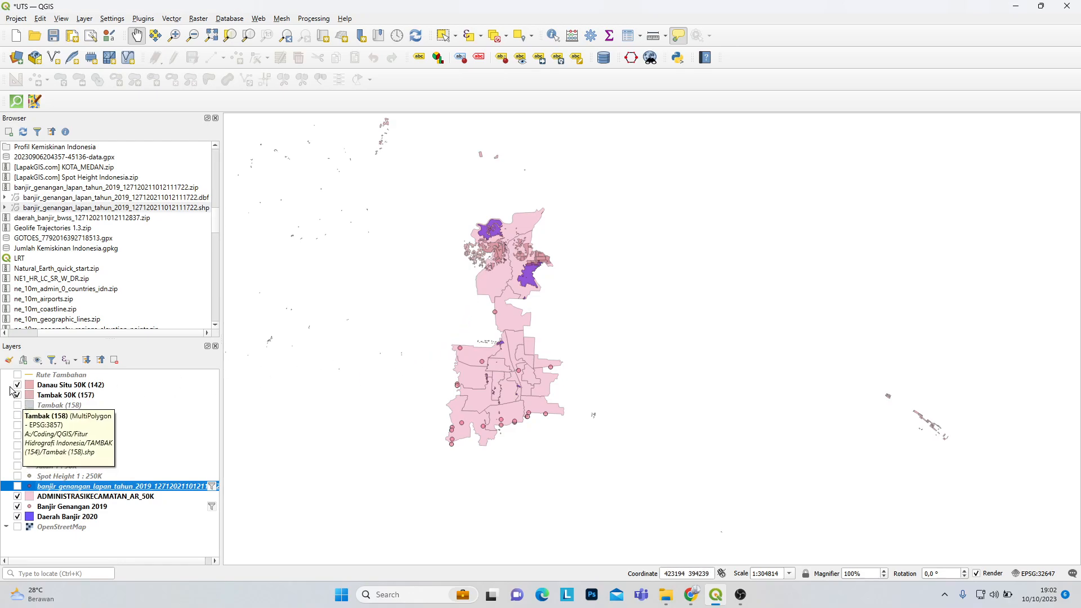
{"action": "left_click", "coordinate": [18, 385]}
{"action": "left_click", "coordinate": [17, 395]}
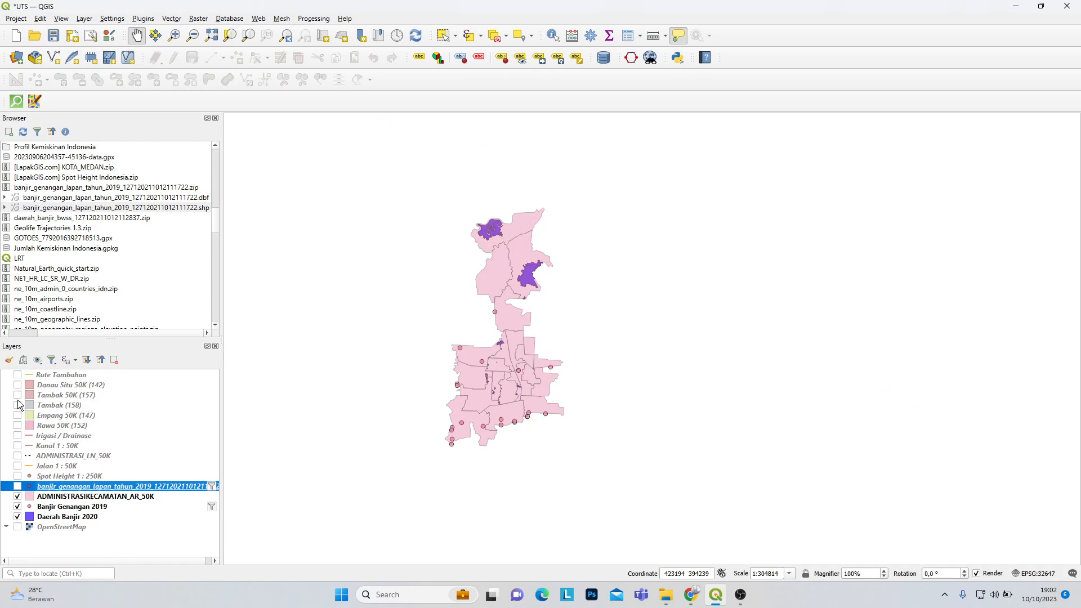
Step: Check the feature attributes of the banjir_genangan_lapan_tahun_2019 layer in its attribute table, and close the table
{"action": "right_click", "coordinate": [138, 487]}
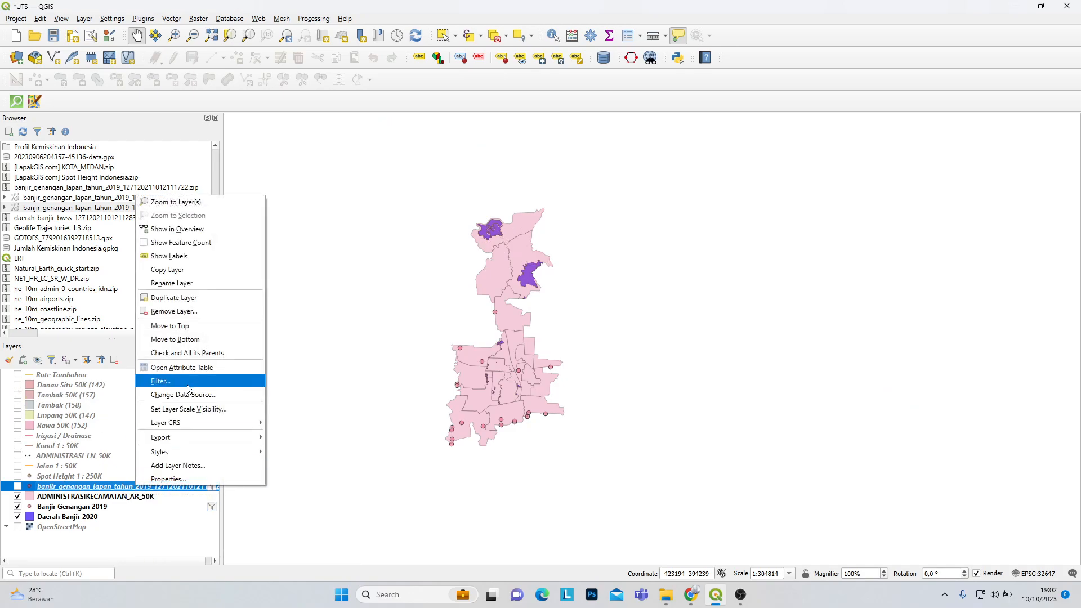
{"action": "left_click", "coordinate": [186, 367]}
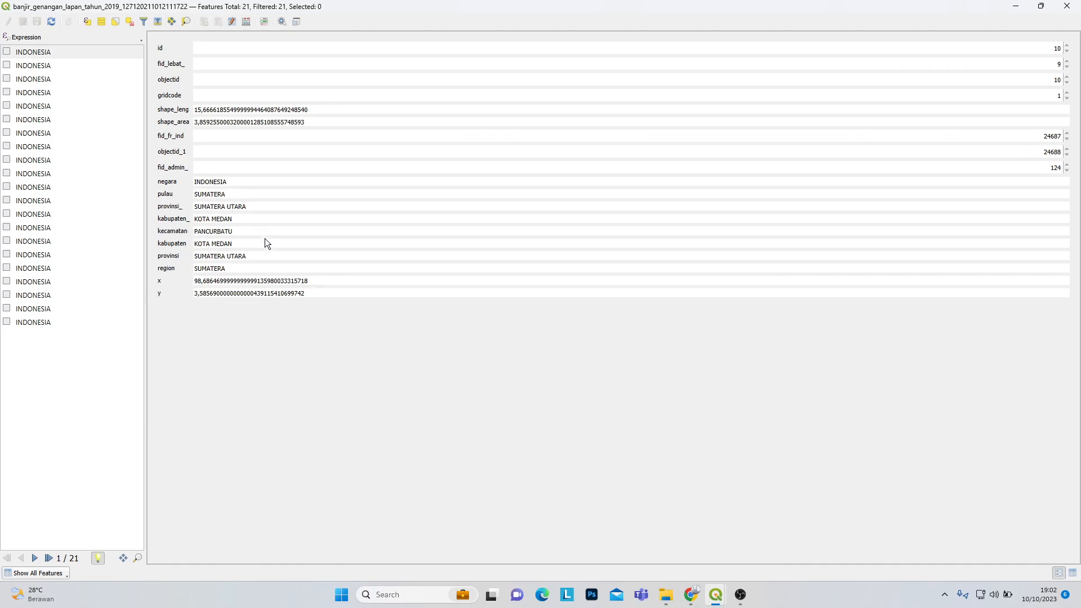
{"action": "left_click", "coordinate": [1067, 5]}
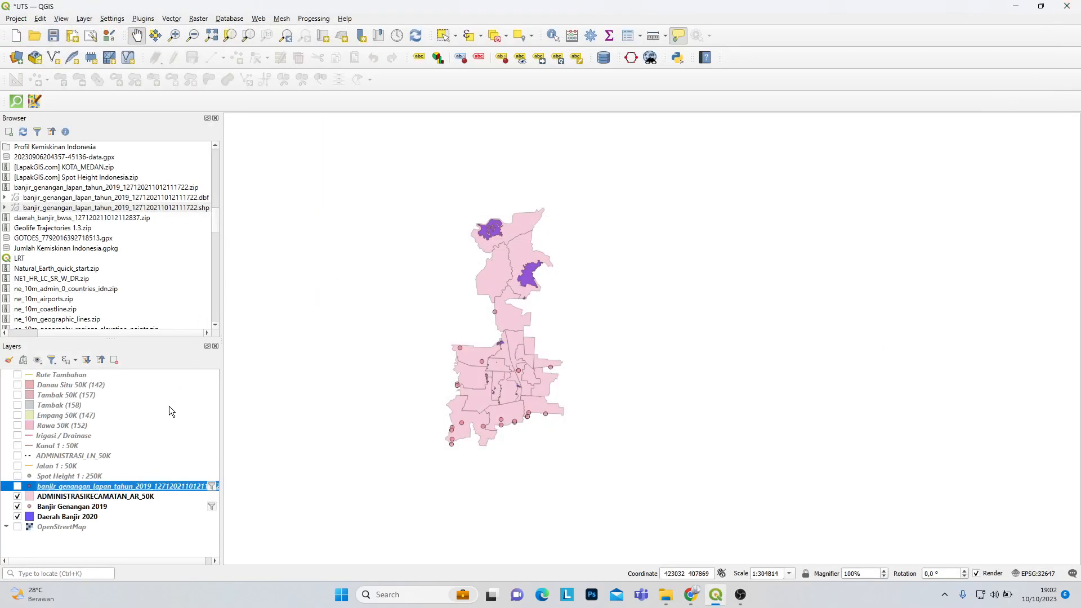
Step: Check the Tambak (158) layer on the map and review its feature attributes in the attribute table
{"action": "left_click", "coordinate": [85, 406]}
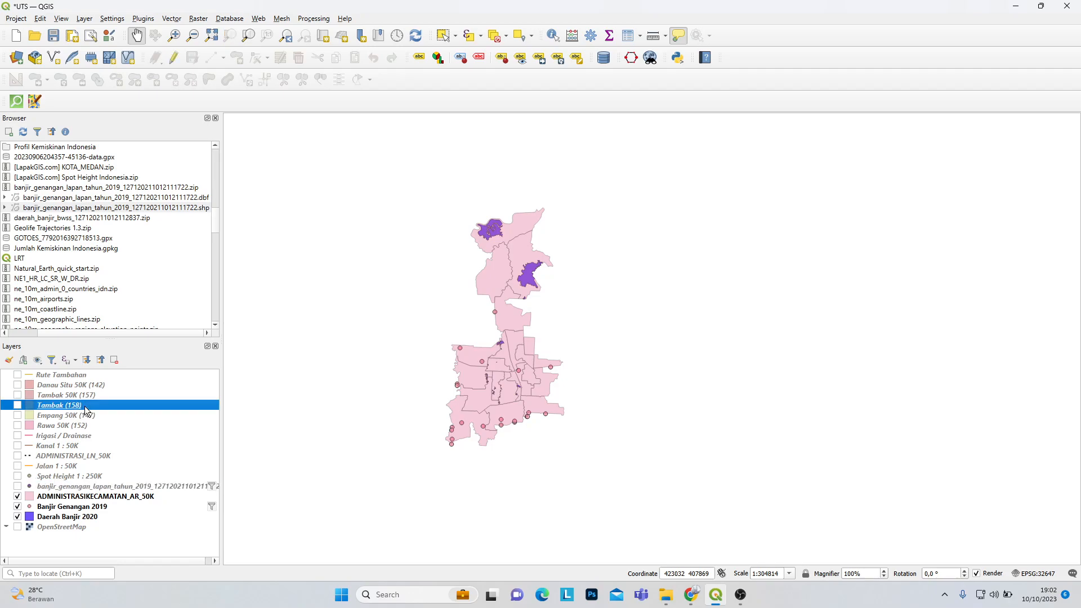
{"action": "left_click", "coordinate": [17, 406]}
{"action": "left_click", "coordinate": [17, 406]}
{"action": "right_click", "coordinate": [67, 406]}
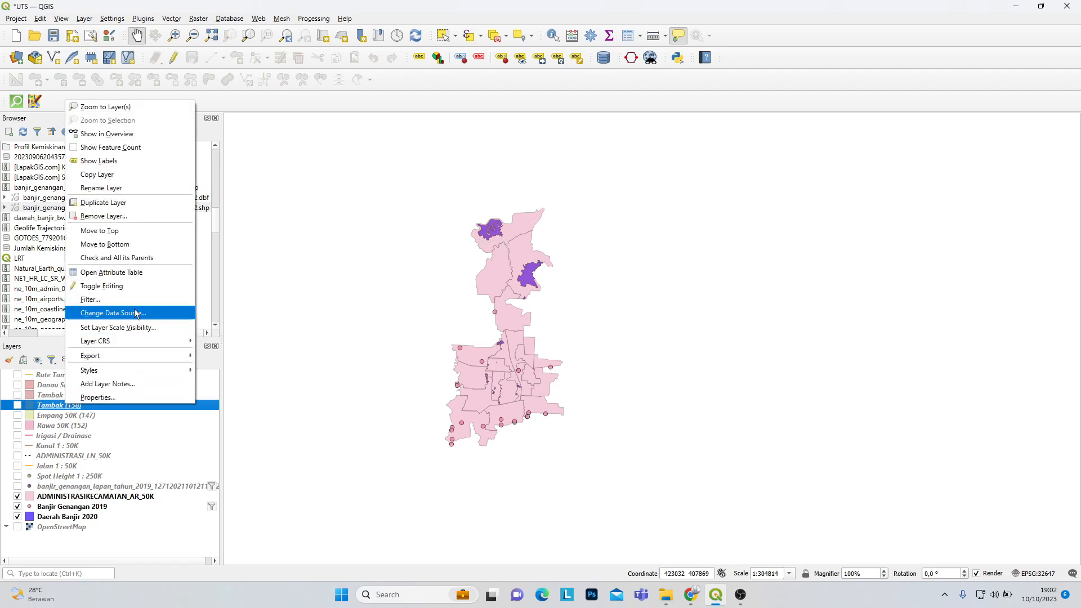
{"action": "left_click", "coordinate": [127, 274]}
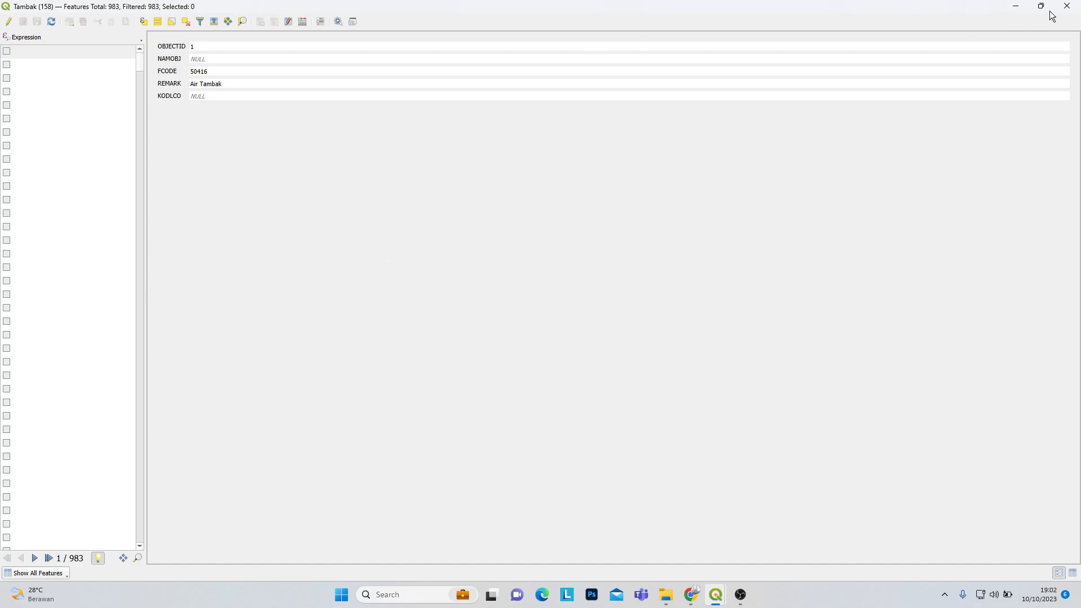
{"action": "left_click", "coordinate": [1067, 6]}
Step: Add Tambak 50K (157).shp from the TAMBAK (154) folder as a second fishpond layer
{"action": "scroll", "coordinate": [55, 323], "scroll_direction": "down", "scroll_amount": 5}
{"action": "scroll", "coordinate": [55, 322], "scroll_direction": "up", "scroll_amount": 1}
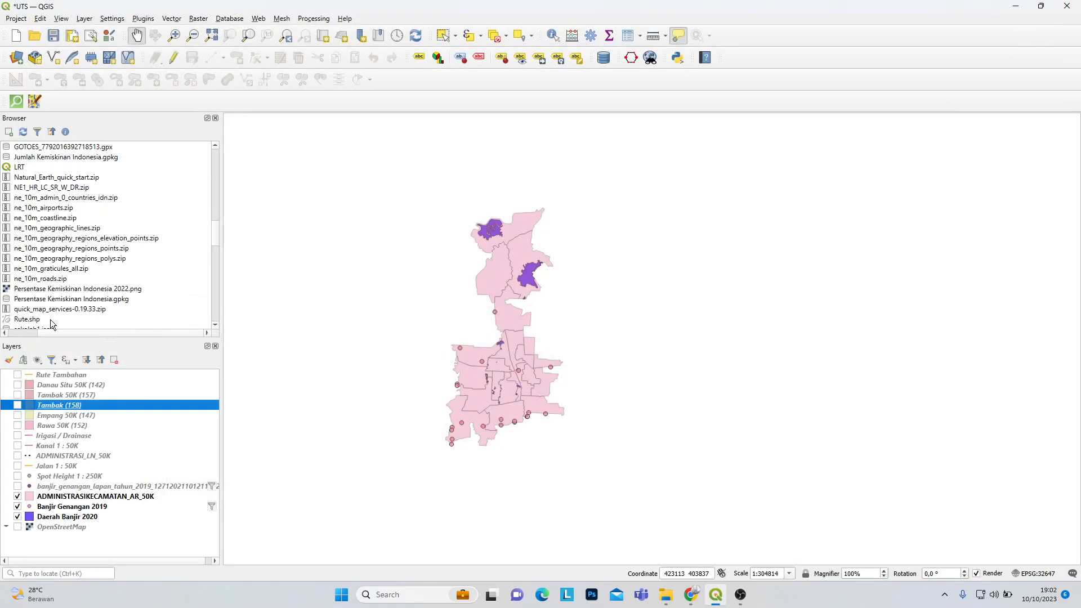
{"action": "left_click_drag", "start_coordinate": [59, 335], "coordinate": [27, 335]}
{"action": "scroll", "coordinate": [72, 280], "scroll_direction": "up", "scroll_amount": 5}
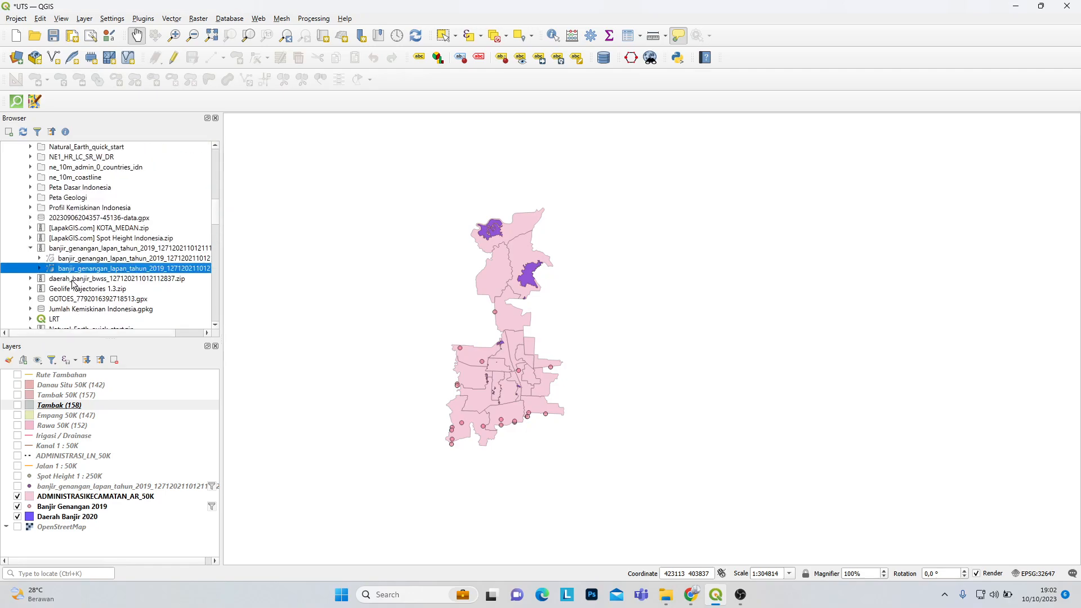
{"action": "scroll", "coordinate": [137, 252], "scroll_direction": "up", "scroll_amount": 3}
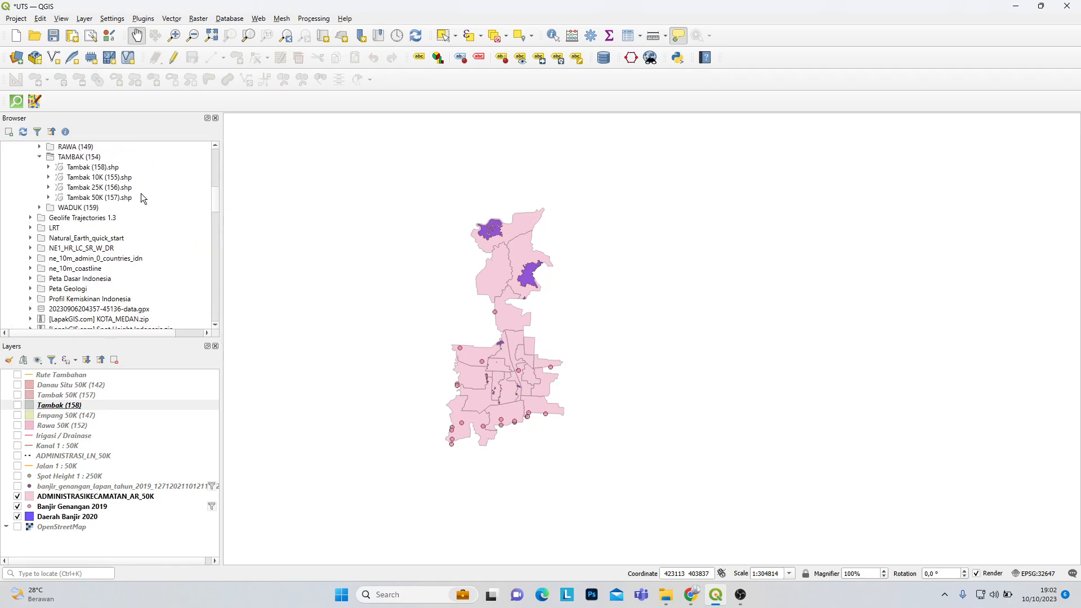
{"action": "double_click", "coordinate": [110, 198]}
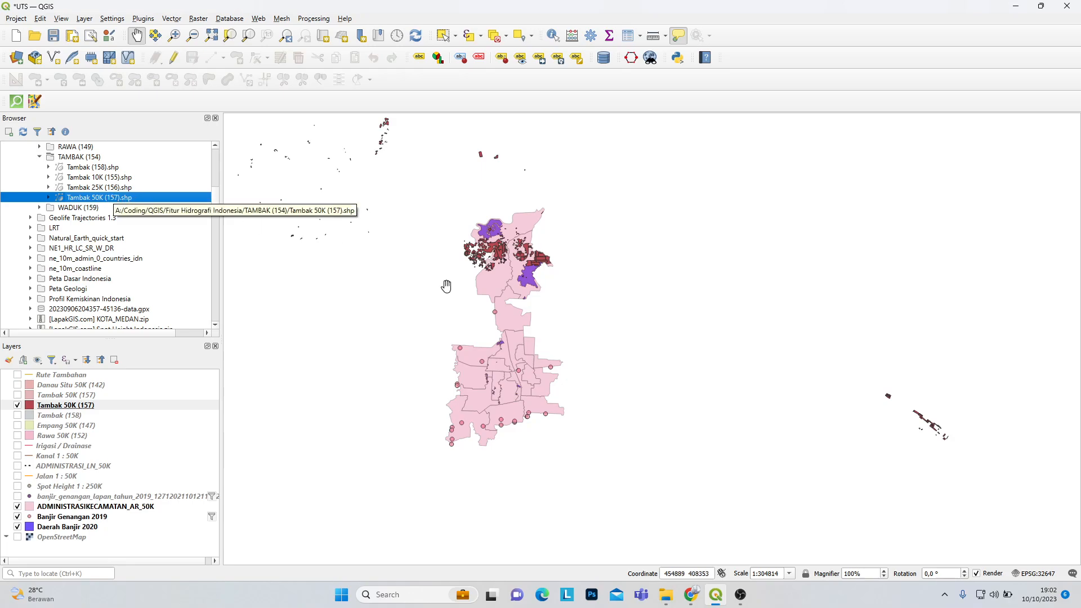
Step: Examine how the added Tambak 50K (157) polygons lie relative to the city boundary, focusing on the northern districts
{"action": "scroll", "coordinate": [446, 284], "scroll_direction": "down", "scroll_amount": 2}
{"action": "left_click_drag", "start_coordinate": [762, 200], "coordinate": [657, 333]}
{"action": "scroll", "coordinate": [709, 277], "scroll_direction": "down", "scroll_amount": 2}
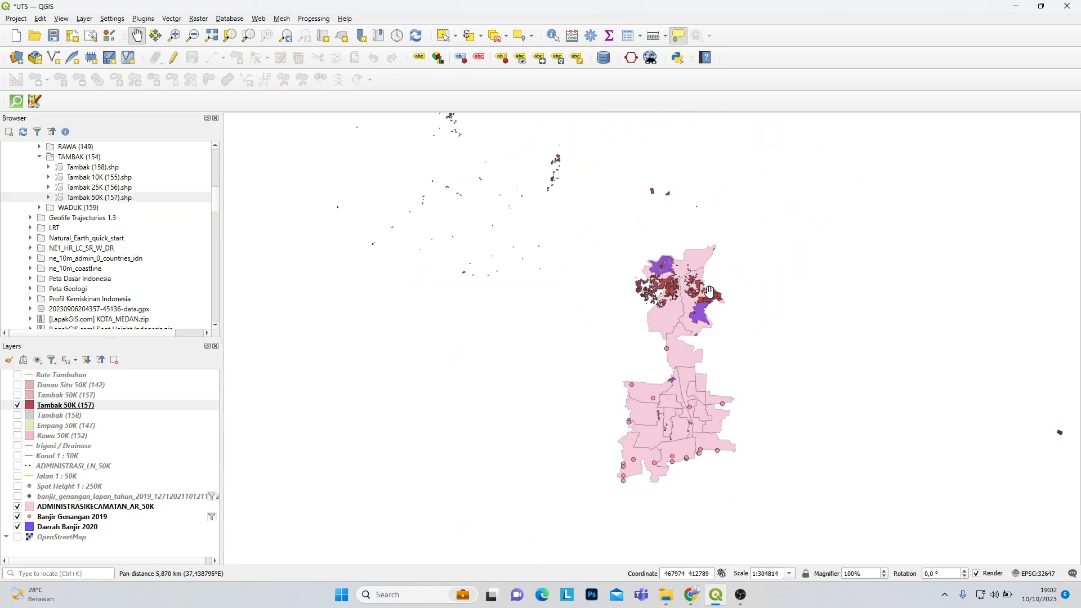
{"action": "scroll", "coordinate": [709, 280], "scroll_direction": "up", "scroll_amount": 3}
{"action": "scroll", "coordinate": [597, 266], "scroll_direction": "down", "scroll_amount": 1}
{"action": "scroll", "coordinate": [596, 267], "scroll_direction": "up", "scroll_amount": 2}
{"action": "scroll", "coordinate": [598, 267], "scroll_direction": "down", "scroll_amount": 1}
{"action": "scroll", "coordinate": [537, 226], "scroll_direction": "down", "scroll_amount": 1}
{"action": "left_click_drag", "start_coordinate": [536, 226], "coordinate": [566, 301]}
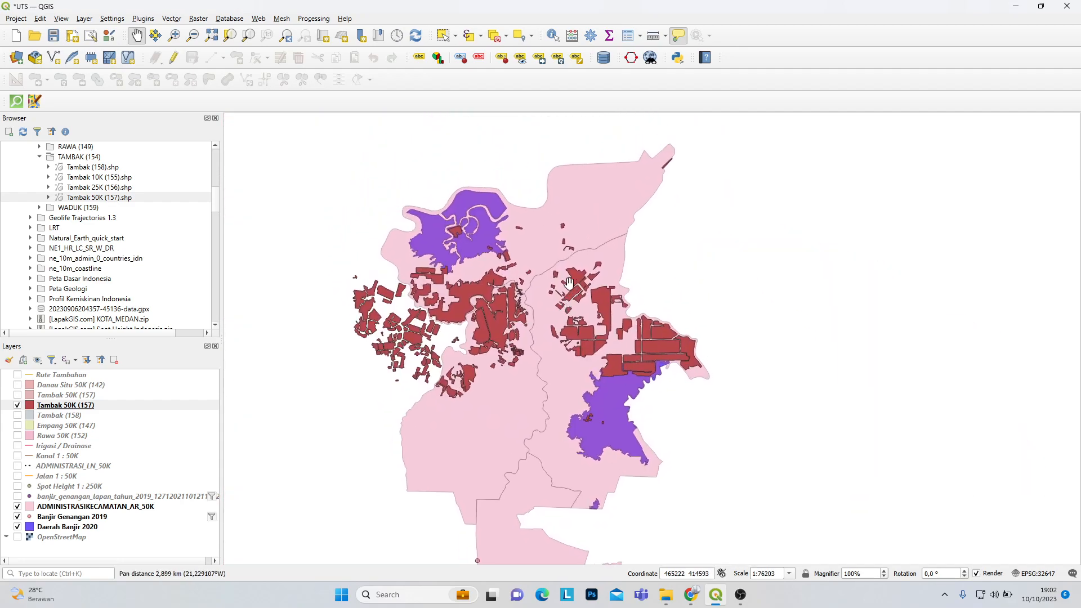
Step: Try deleting the westernmost Tambak 50K (157) polygons outside the city boundary, and discard the layer edits
{"action": "left_click", "coordinate": [172, 61]}
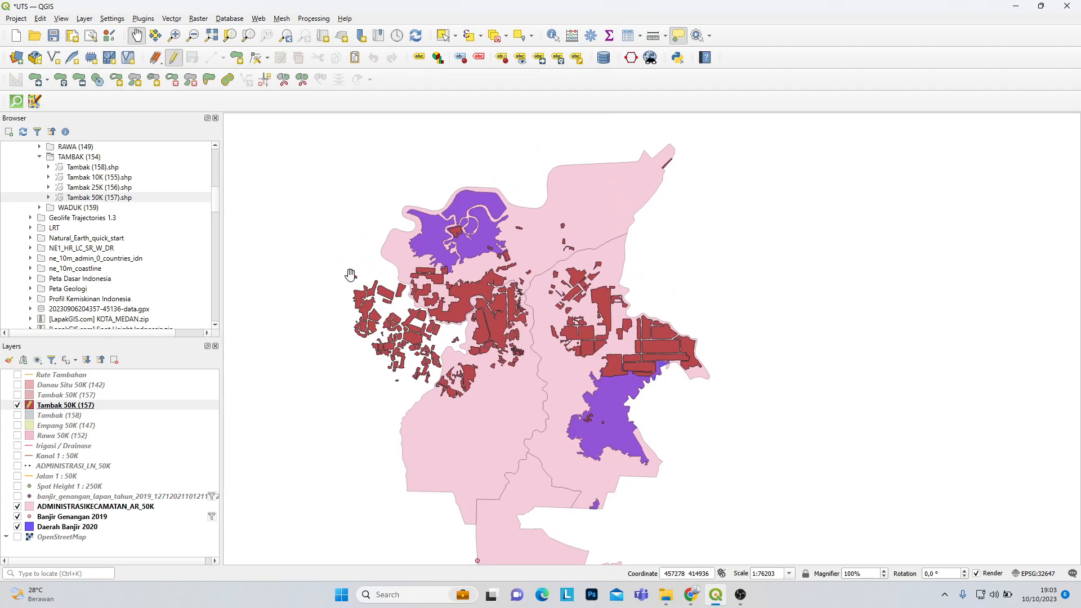
{"action": "left_click", "coordinate": [451, 40]}
{"action": "left_click_drag", "start_coordinate": [317, 265], "coordinate": [393, 385]}
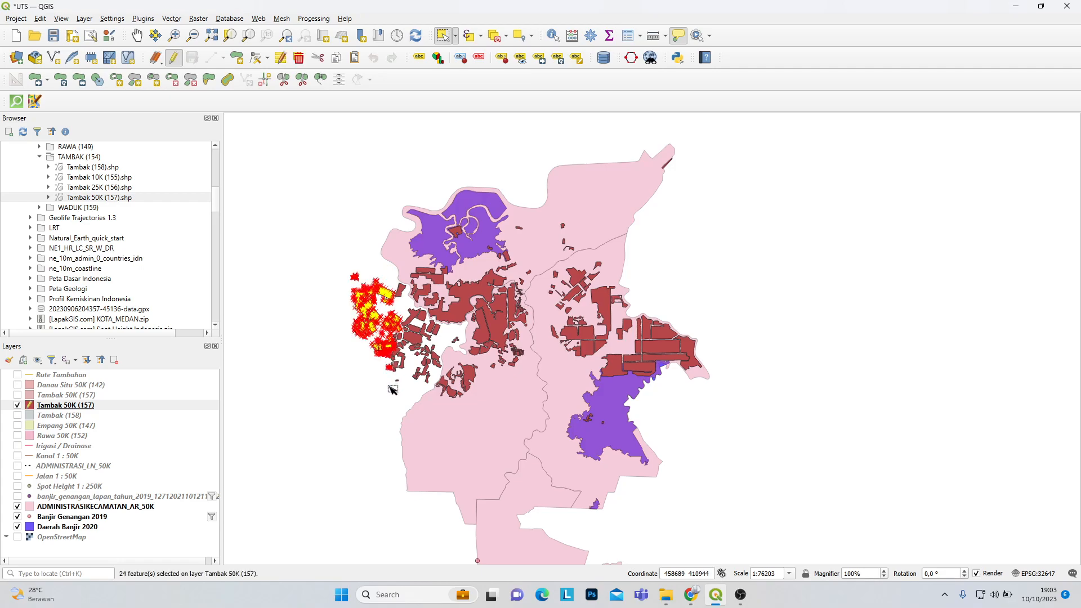
{"action": "left_click", "coordinate": [299, 57]}
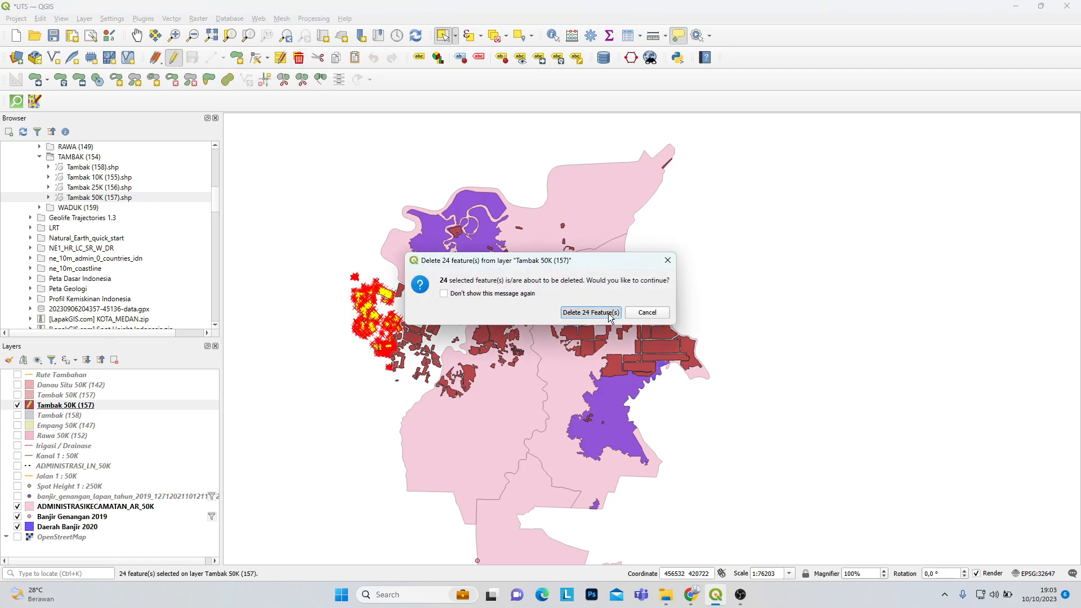
{"action": "left_click", "coordinate": [607, 313]}
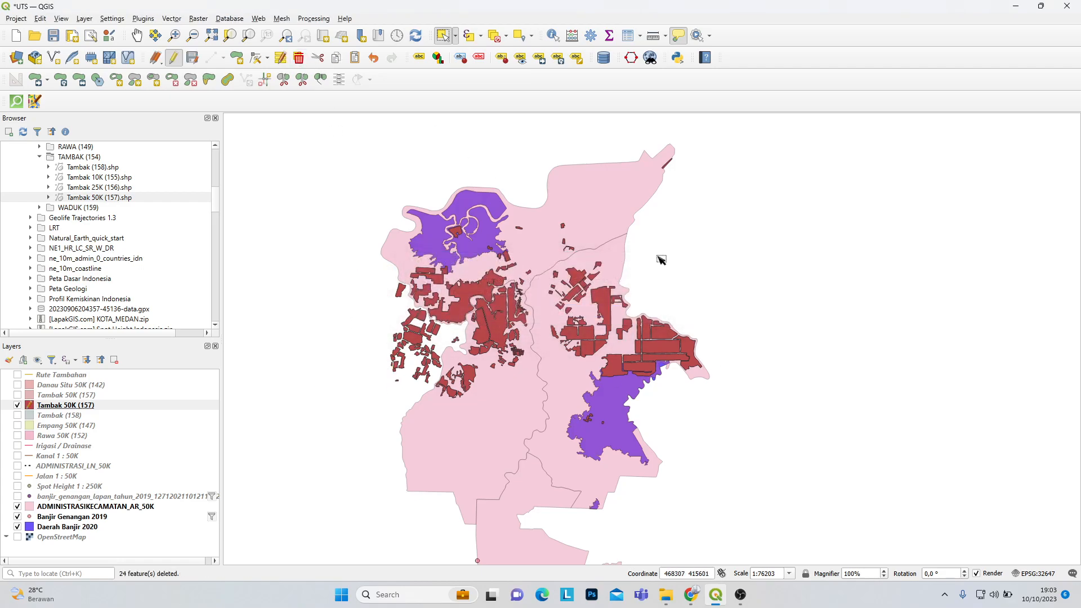
{"action": "left_click", "coordinate": [173, 58]}
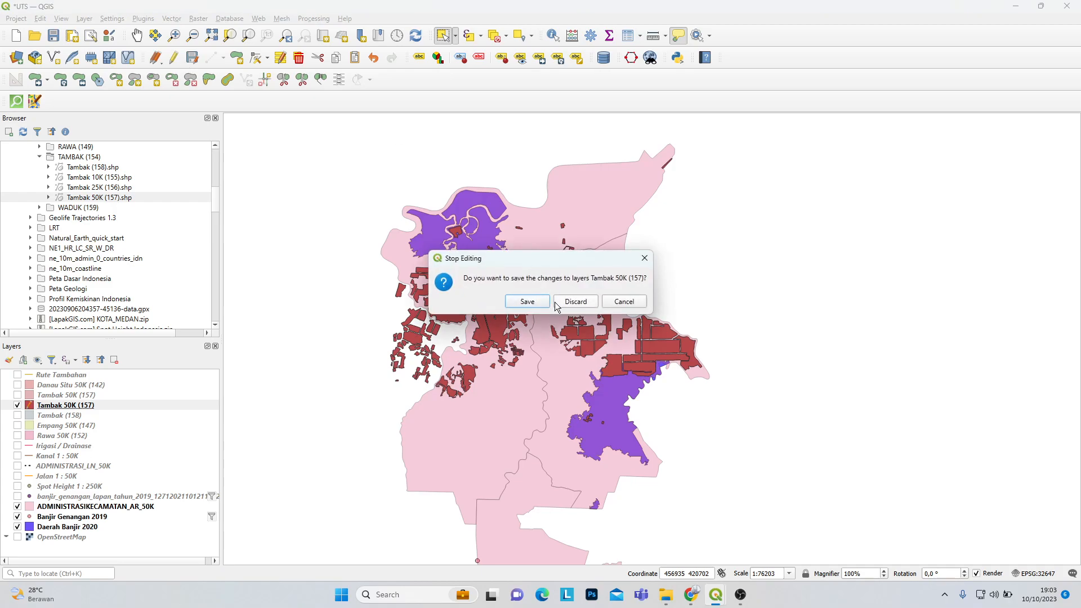
{"action": "left_click", "coordinate": [572, 303]}
Step: Hide the Tambak 50K (157) layers and show Danau Situ 50K (142), Tambak (158), Empang 50K (147) and Rawa 50K (152)
{"action": "left_click", "coordinate": [17, 405]}
{"action": "left_click", "coordinate": [48, 402]}
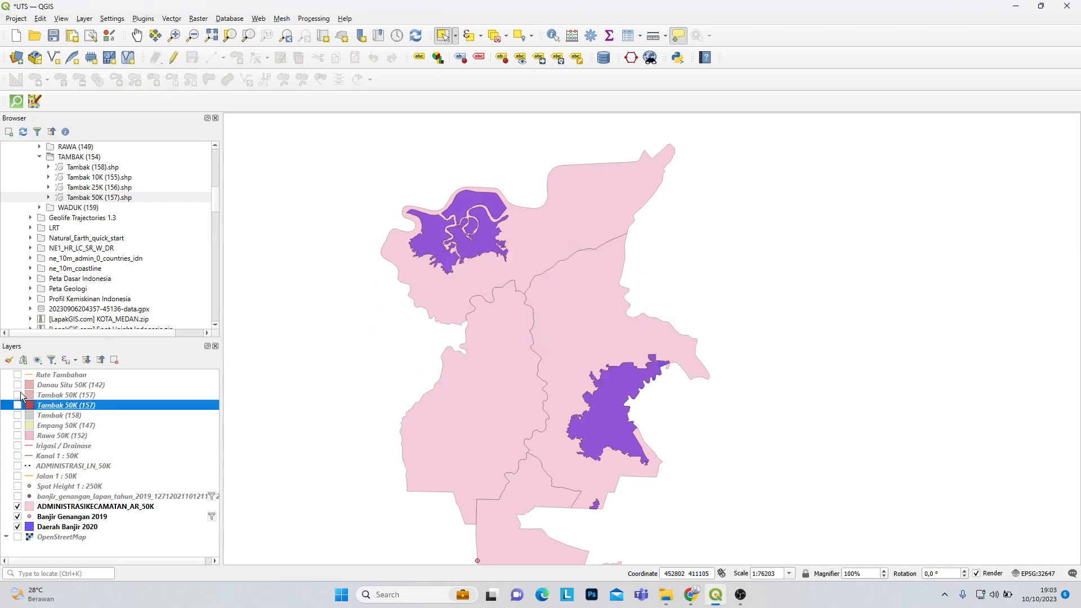
{"action": "left_click", "coordinate": [18, 395]}
{"action": "left_click", "coordinate": [18, 386]}
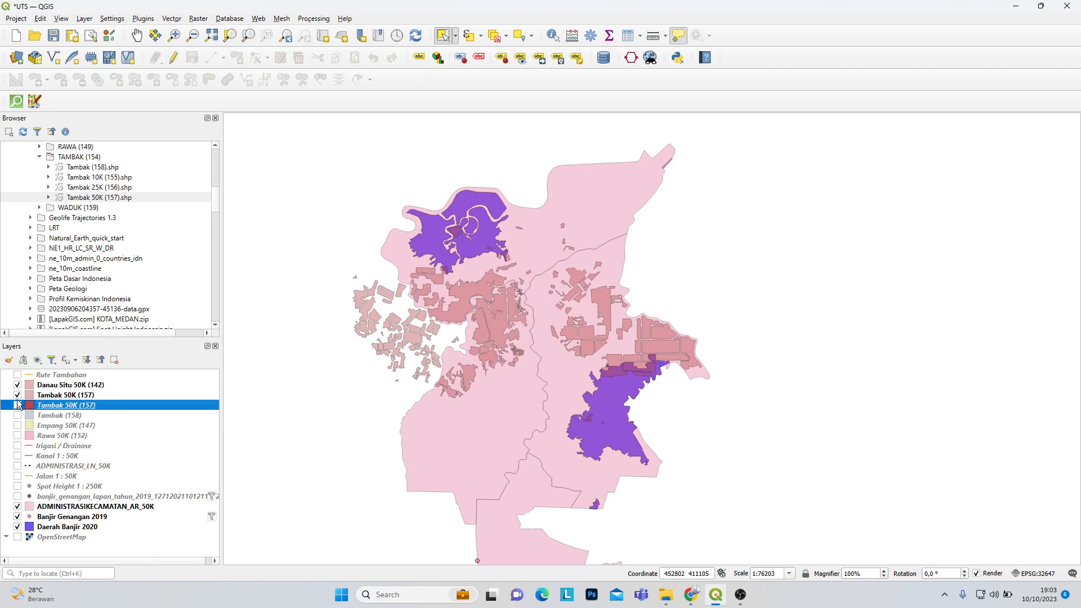
{"action": "left_click", "coordinate": [18, 395]}
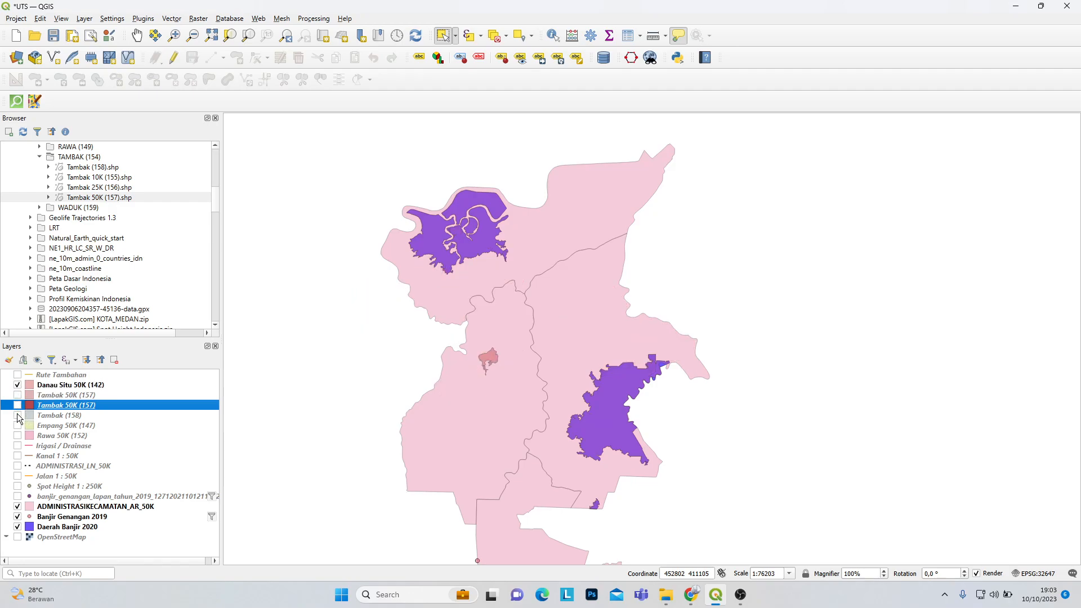
{"action": "left_click", "coordinate": [17, 415]}
{"action": "left_click", "coordinate": [17, 425]}
{"action": "left_click", "coordinate": [17, 435]}
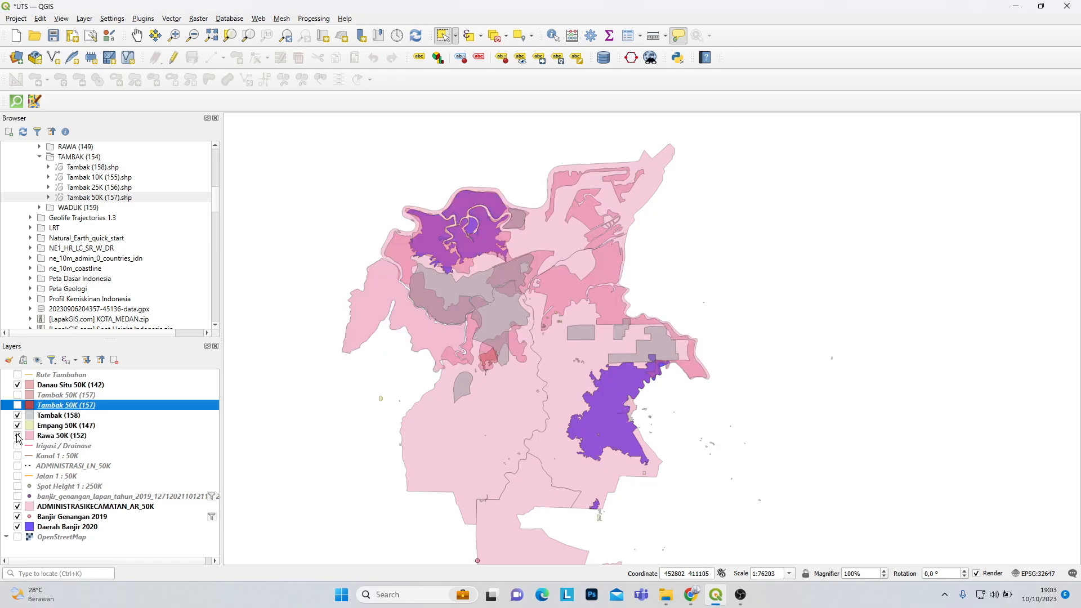
Step: Show the Irigasi / Drainase layer across the whole city
{"action": "scroll", "coordinate": [639, 428], "scroll_direction": "down", "scroll_amount": 1}
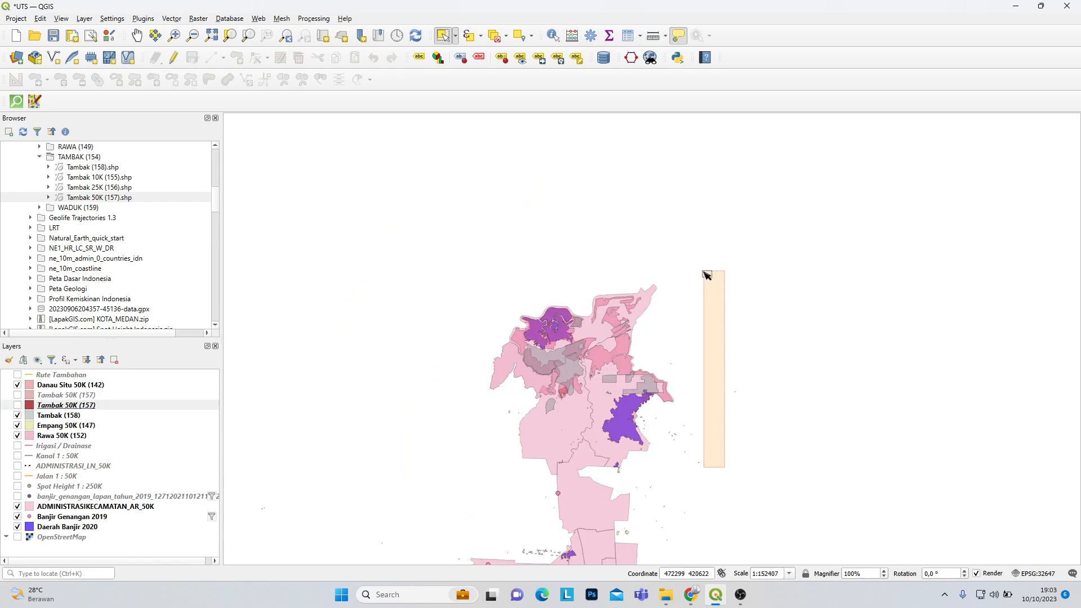
{"action": "left_click", "coordinate": [138, 36]}
{"action": "left_click_drag", "start_coordinate": [625, 428], "coordinate": [587, 210]}
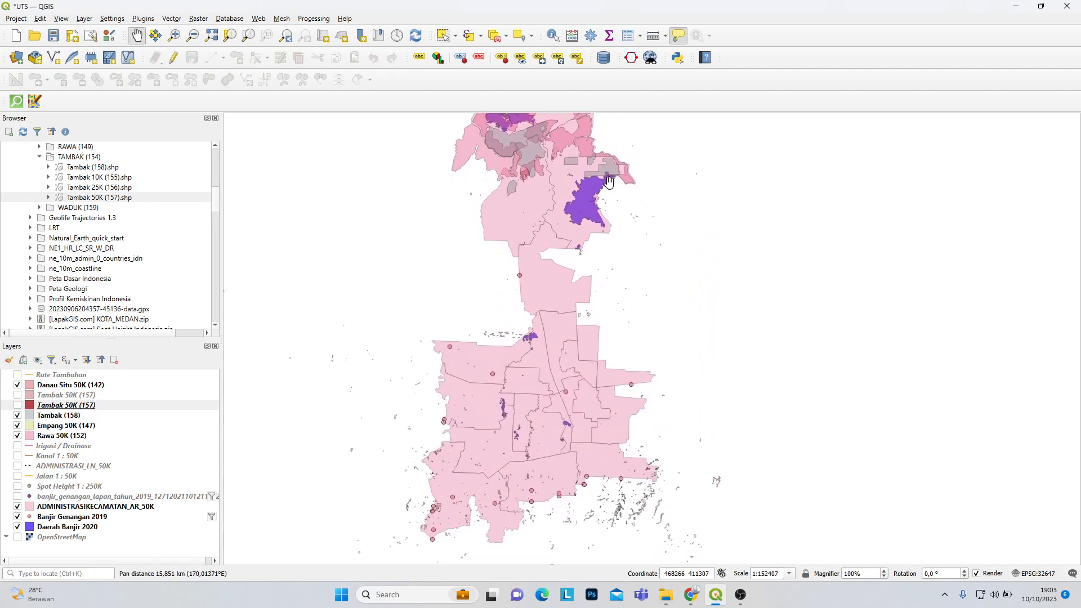
{"action": "left_click", "coordinate": [18, 446]}
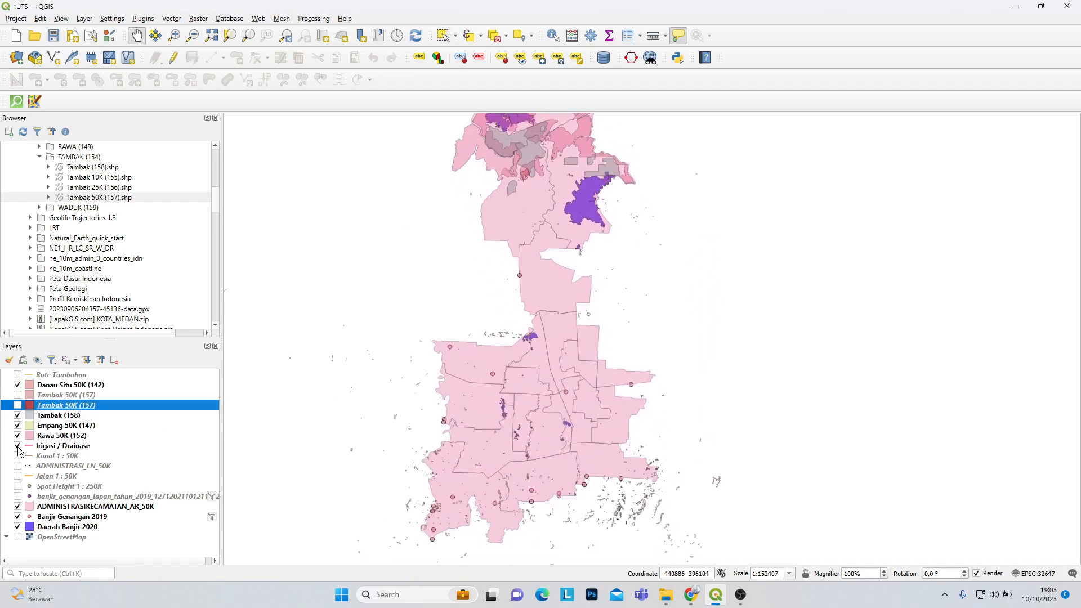
Step: Examine how the existing drainage lines lie relative to the 2020 flood areas in the central and southern districts
{"action": "left_click_drag", "start_coordinate": [688, 371], "coordinate": [719, 262]}
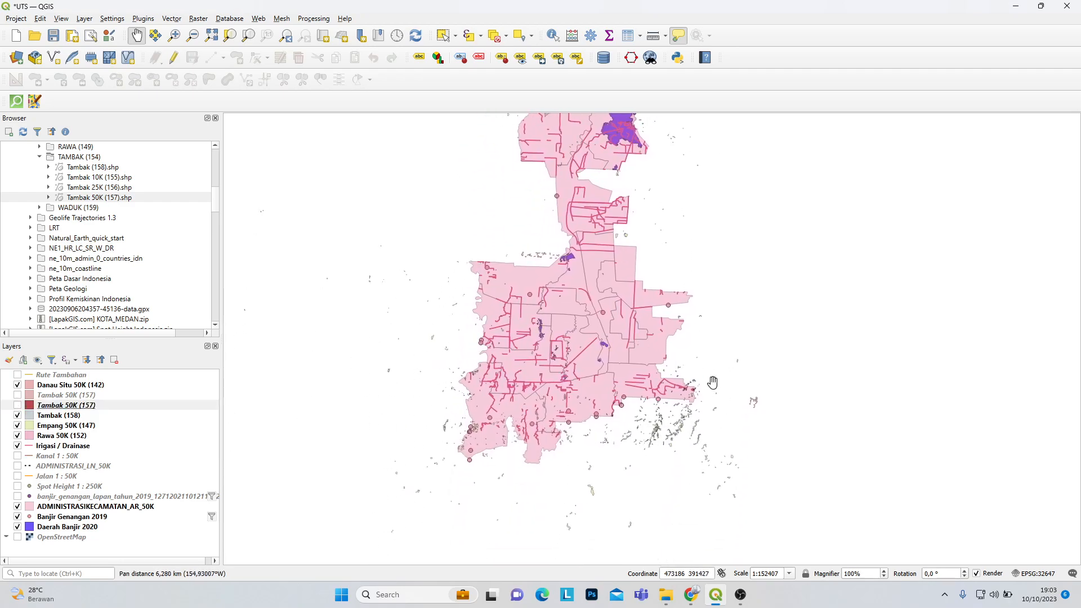
{"action": "scroll", "coordinate": [747, 350], "scroll_direction": "up", "scroll_amount": 1}
{"action": "left_click_drag", "start_coordinate": [701, 338], "coordinate": [731, 254]}
{"action": "scroll", "coordinate": [741, 293], "scroll_direction": "up", "scroll_amount": 2}
{"action": "left_click_drag", "start_coordinate": [345, 259], "coordinate": [866, 261]}
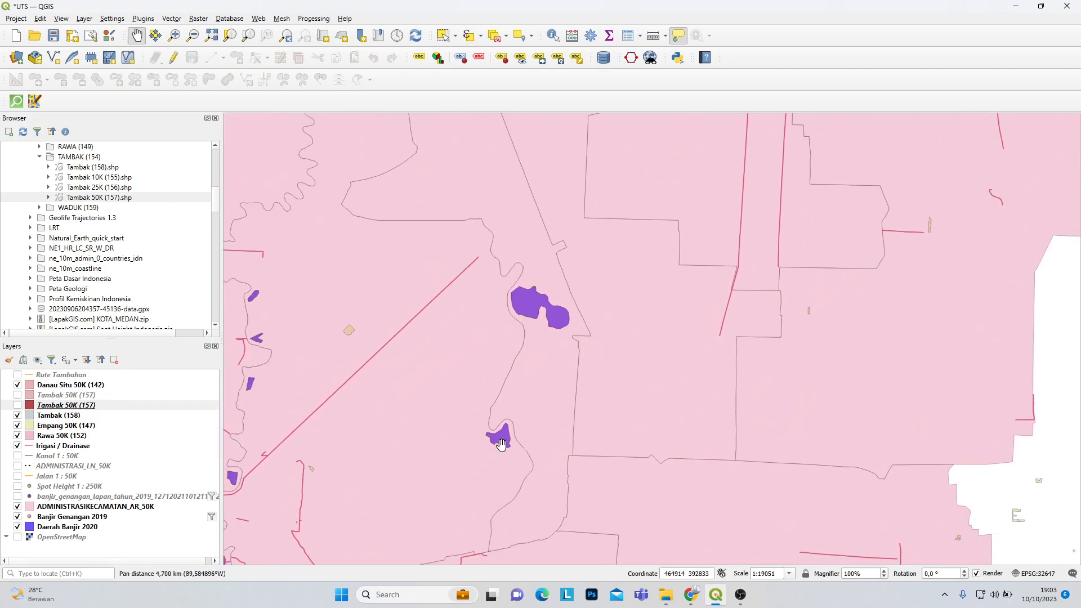
{"action": "left_click_drag", "start_coordinate": [495, 326], "coordinate": [593, 289]}
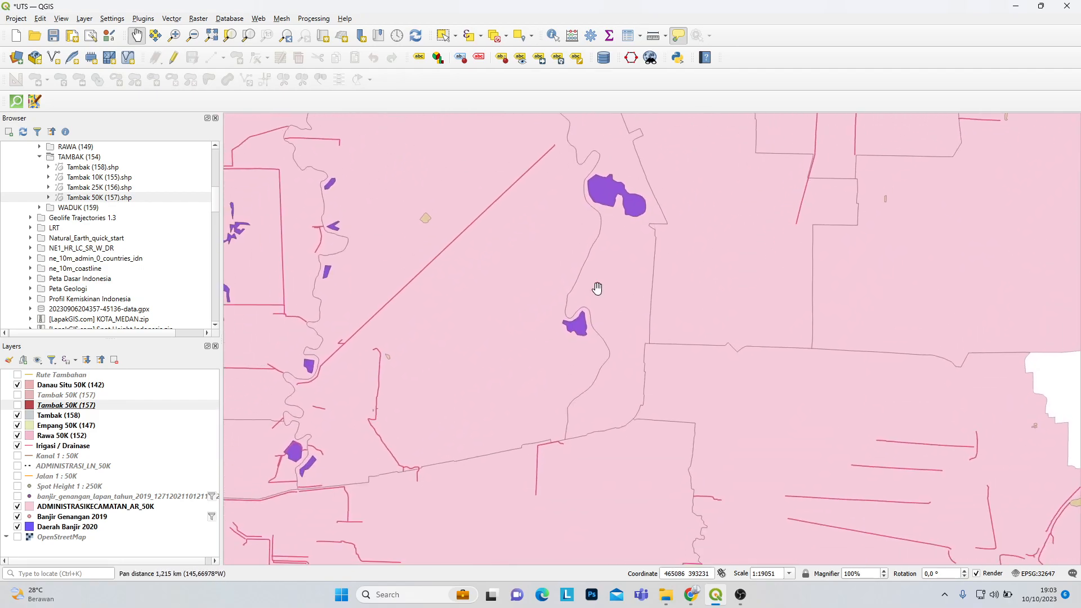
{"action": "left_click_drag", "start_coordinate": [450, 333], "coordinate": [701, 225]}
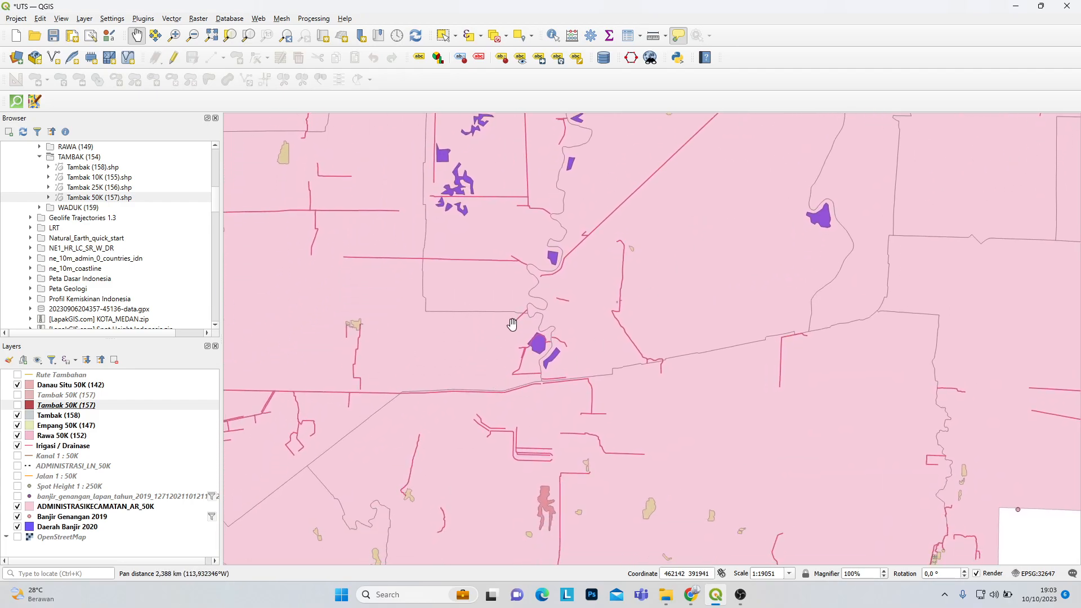
{"action": "left_click_drag", "start_coordinate": [516, 294], "coordinate": [492, 444]}
{"action": "left_click_drag", "start_coordinate": [438, 232], "coordinate": [596, 399]}
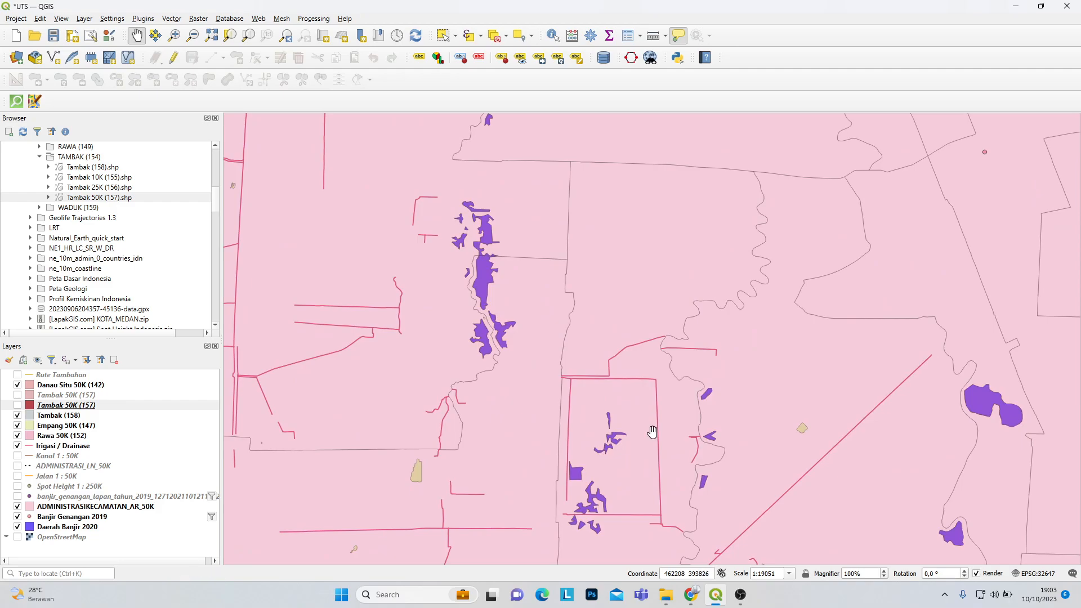
{"action": "scroll", "coordinate": [724, 391], "scroll_direction": "down", "scroll_amount": 1}
{"action": "left_click_drag", "start_coordinate": [689, 412], "coordinate": [646, 309]}
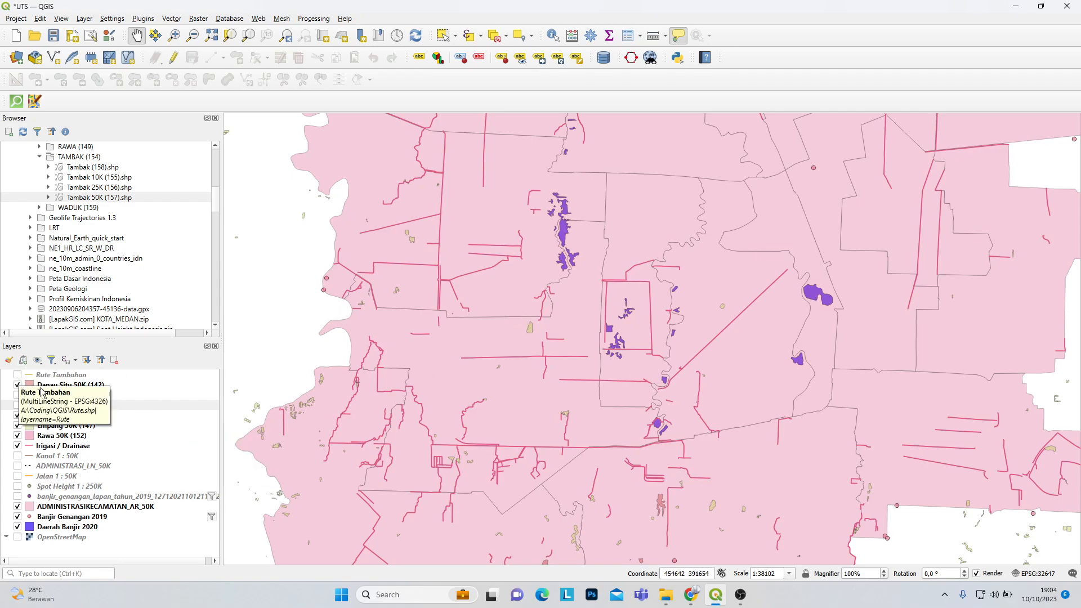
Step: Show the Rute Tambahan layer and examine its additional routes around the flood areas and flood points
{"action": "left_click", "coordinate": [17, 374]}
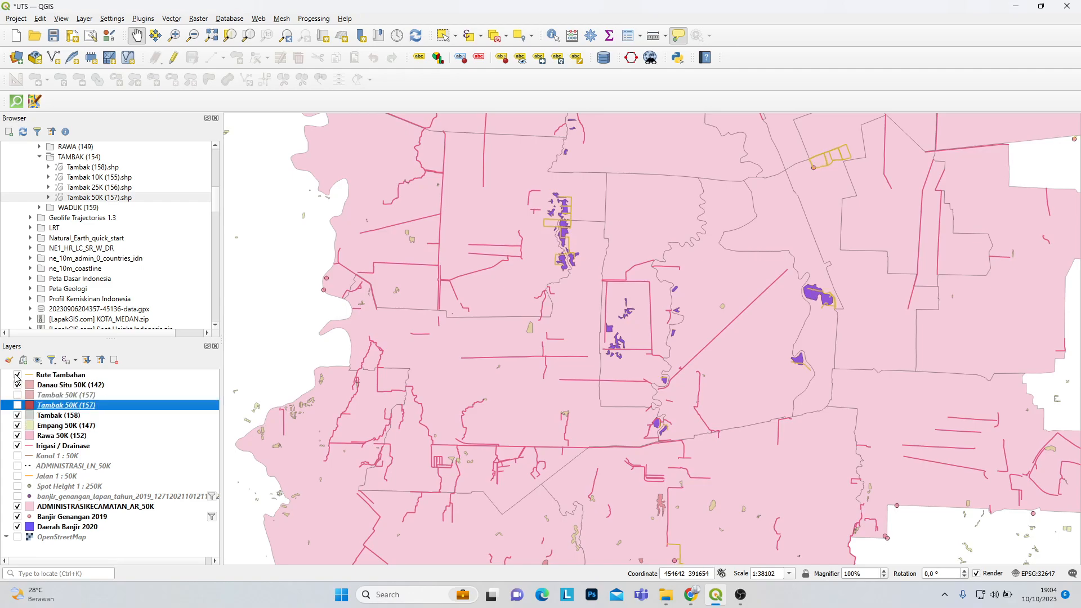
{"action": "left_click_drag", "start_coordinate": [566, 248], "coordinate": [628, 307]}
{"action": "scroll", "coordinate": [628, 306], "scroll_direction": "up", "scroll_amount": 2}
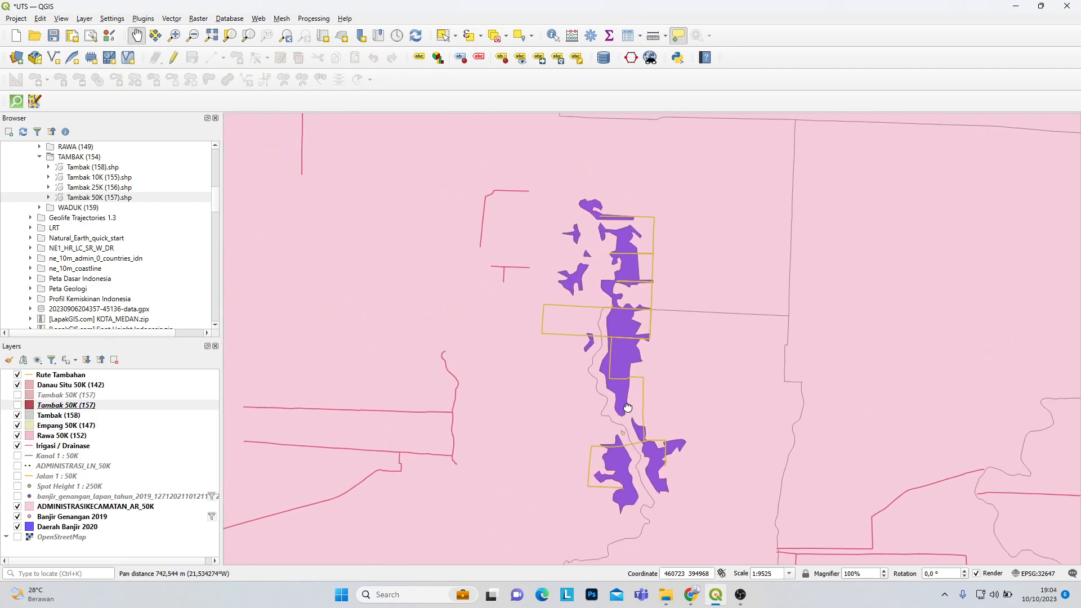
{"action": "scroll", "coordinate": [580, 374], "scroll_direction": "down", "scroll_amount": 2}
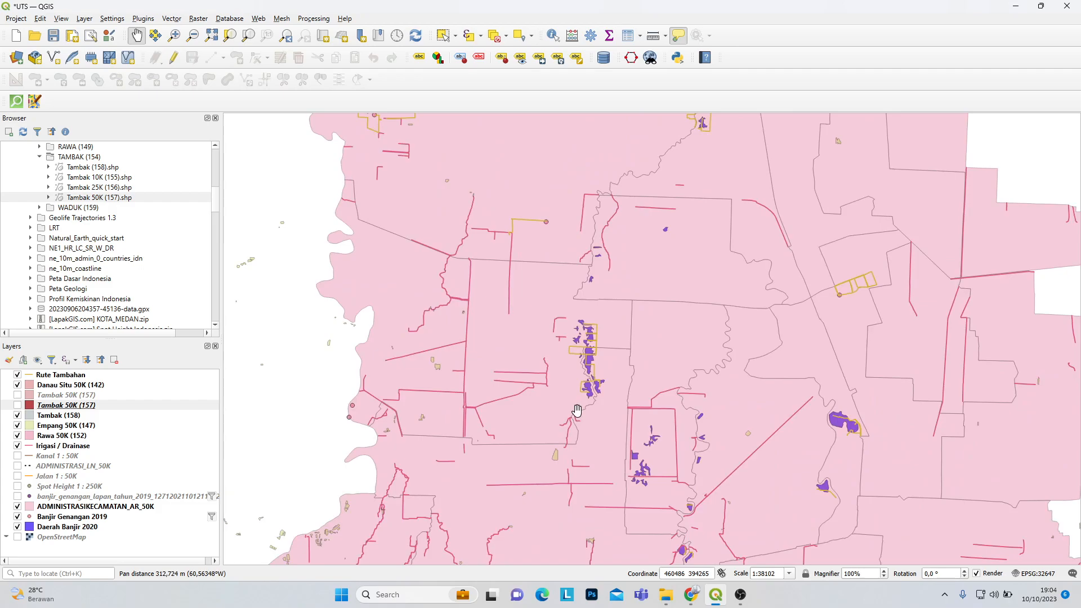
{"action": "left_click_drag", "start_coordinate": [607, 426], "coordinate": [557, 278]}
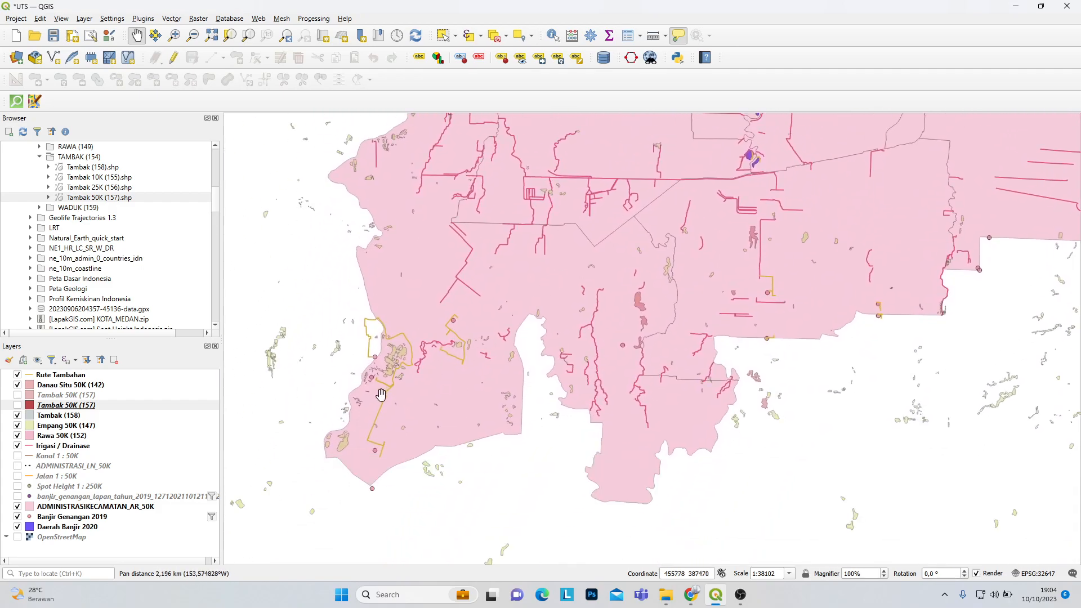
{"action": "left_click_drag", "start_coordinate": [717, 261], "coordinate": [618, 301]}
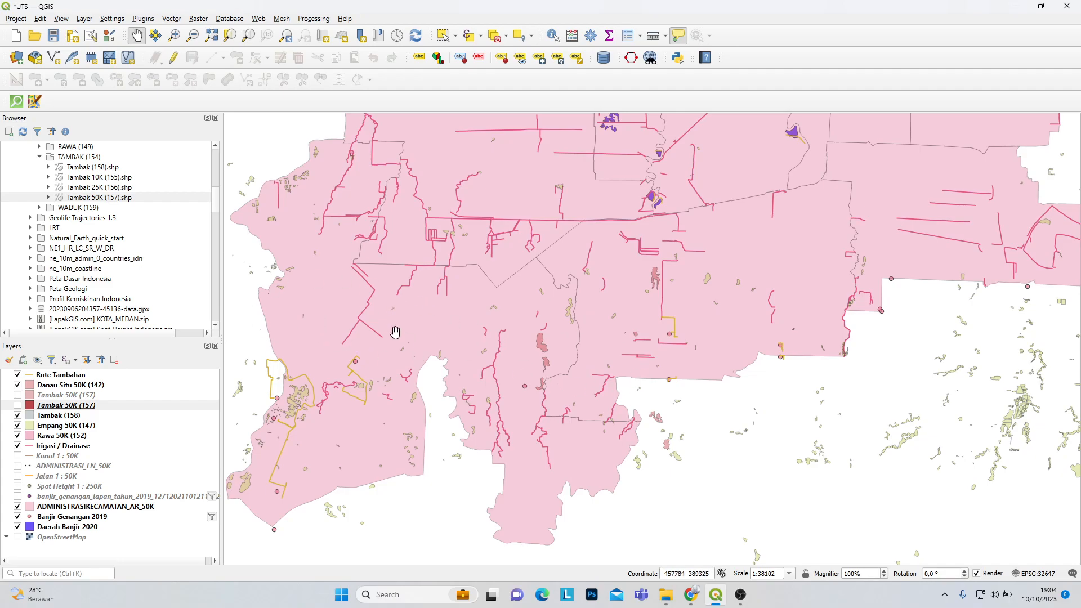
{"action": "scroll", "coordinate": [603, 396], "scroll_direction": "down", "scroll_amount": 2}
{"action": "left_click_drag", "start_coordinate": [665, 309], "coordinate": [624, 373]}
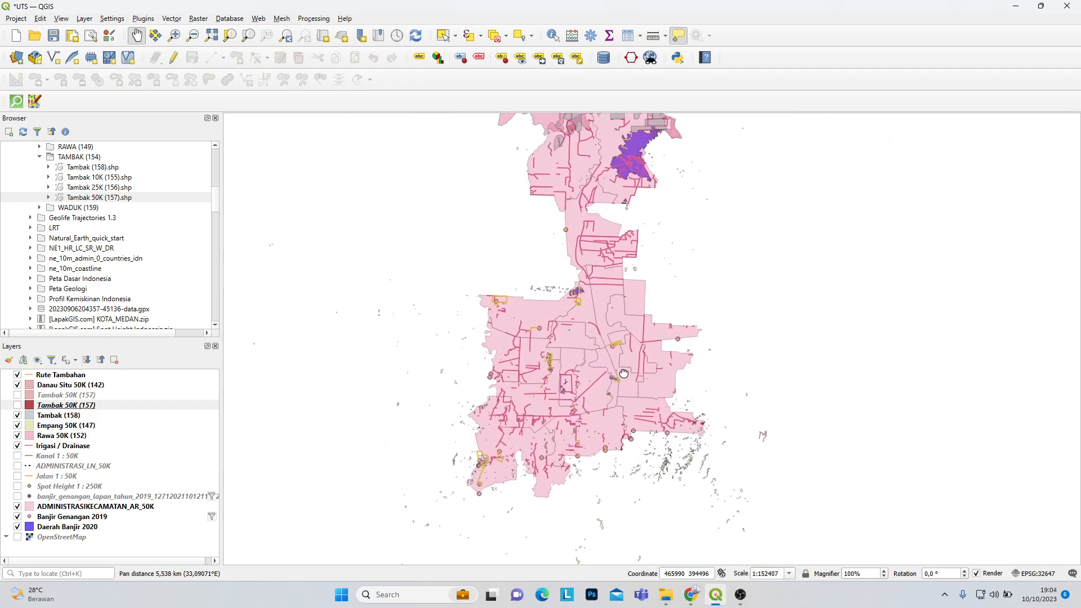
Step: Review the "Pertimbangan Rute Drainase Baru" slide of the UTS presentation in Google Slides, and return to QGIS
{"action": "mouse_move", "coordinate": [691, 605]}
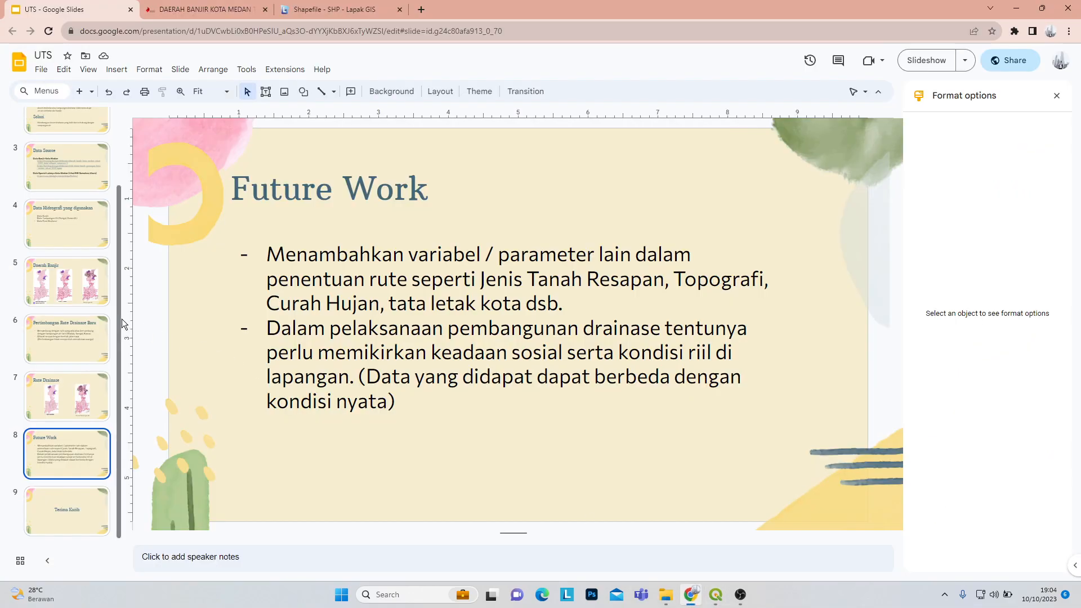
{"action": "left_click", "coordinate": [100, 328]}
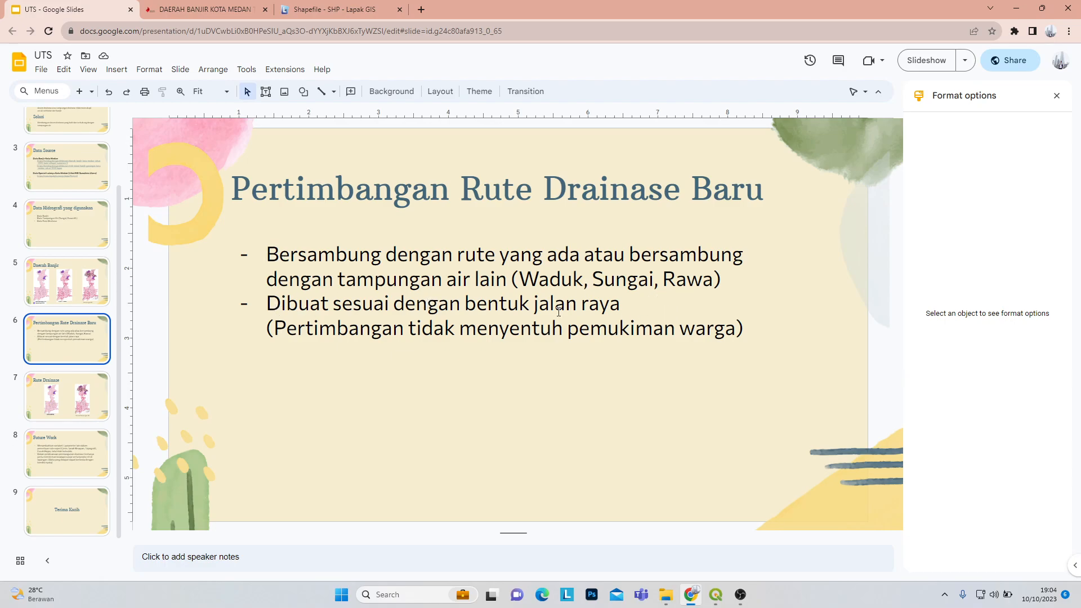
{"action": "left_click", "coordinate": [715, 595]}
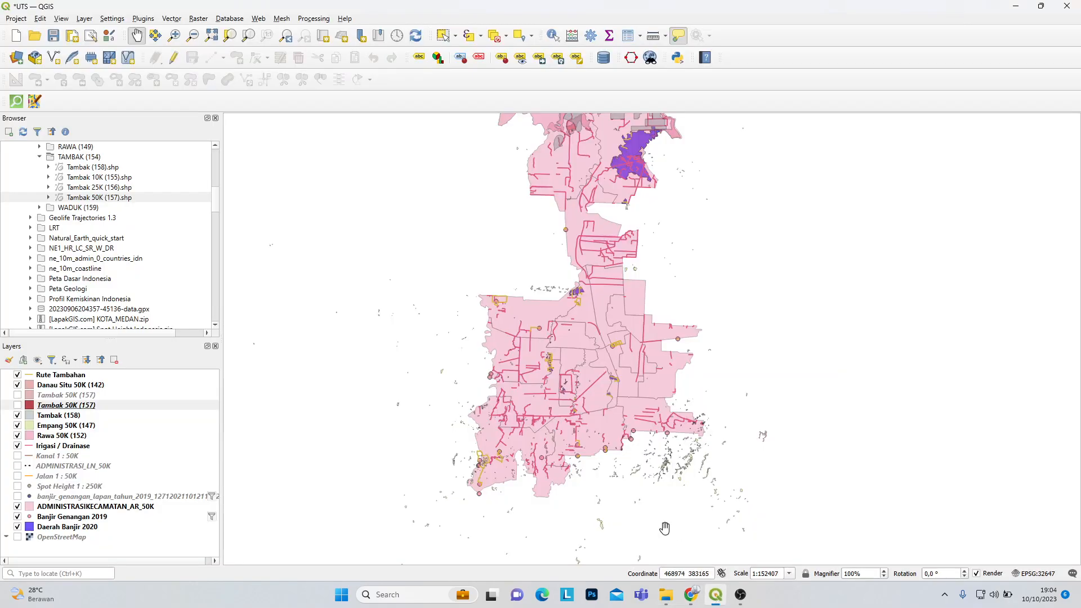
Step: Hide the Rute Tambahan layer, show the OpenStreetMap basemap, and inspect the streets and river around the flood area near Helvetia
{"action": "left_click", "coordinate": [18, 375]}
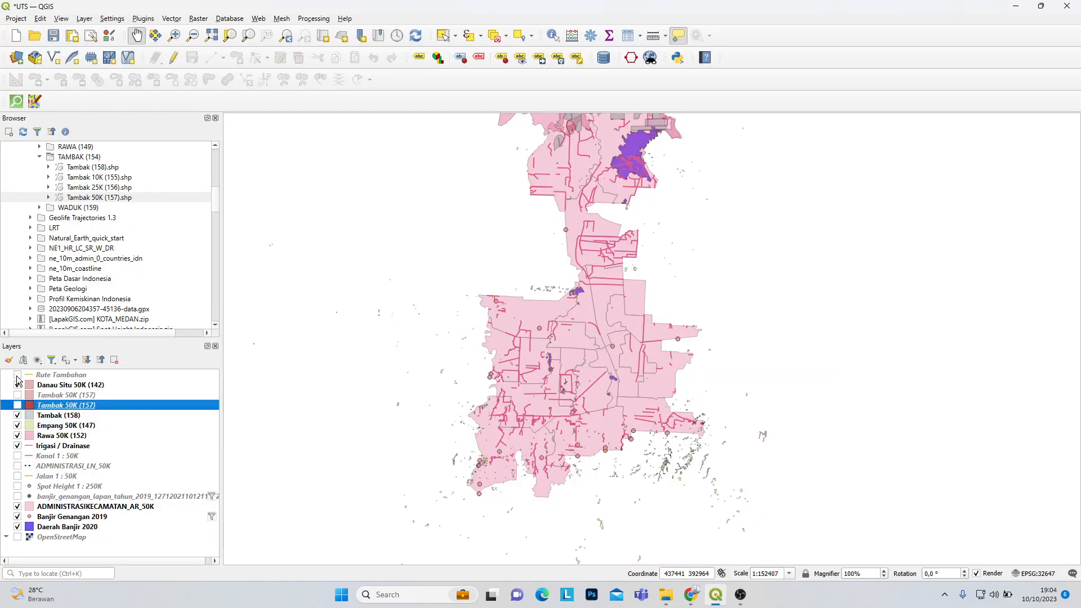
{"action": "left_click", "coordinate": [17, 537]}
{"action": "left_click_drag", "start_coordinate": [693, 438], "coordinate": [718, 341]}
{"action": "scroll", "coordinate": [719, 341], "scroll_direction": "up", "scroll_amount": 1}
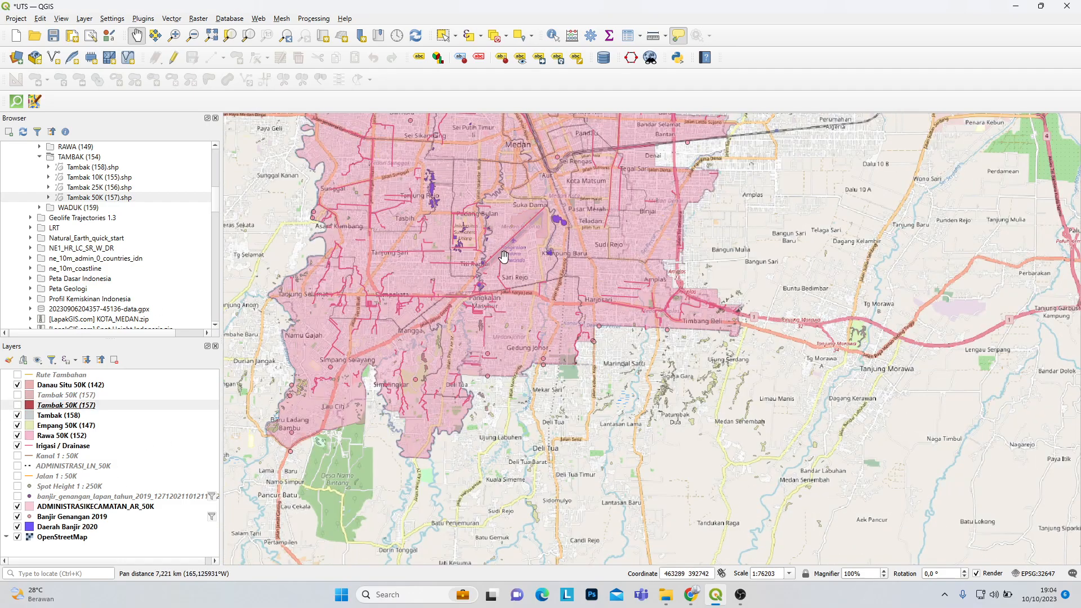
{"action": "left_click_drag", "start_coordinate": [505, 252], "coordinate": [579, 414]}
{"action": "scroll", "coordinate": [567, 292], "scroll_direction": "up", "scroll_amount": 2}
{"action": "left_click_drag", "start_coordinate": [572, 194], "coordinate": [669, 513]}
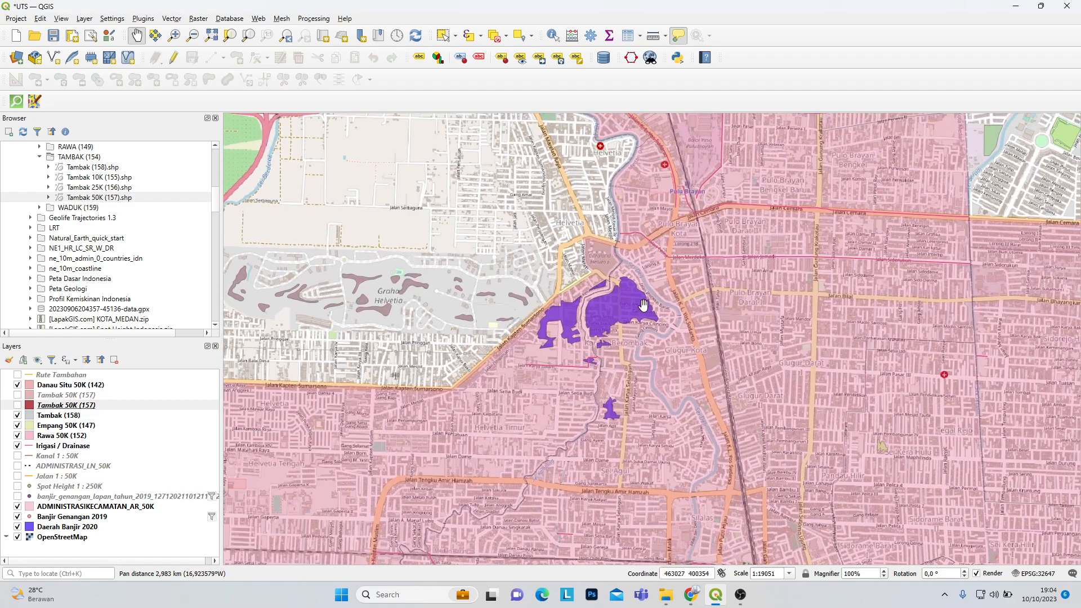
{"action": "scroll", "coordinate": [656, 335], "scroll_direction": "up", "scroll_amount": 1}
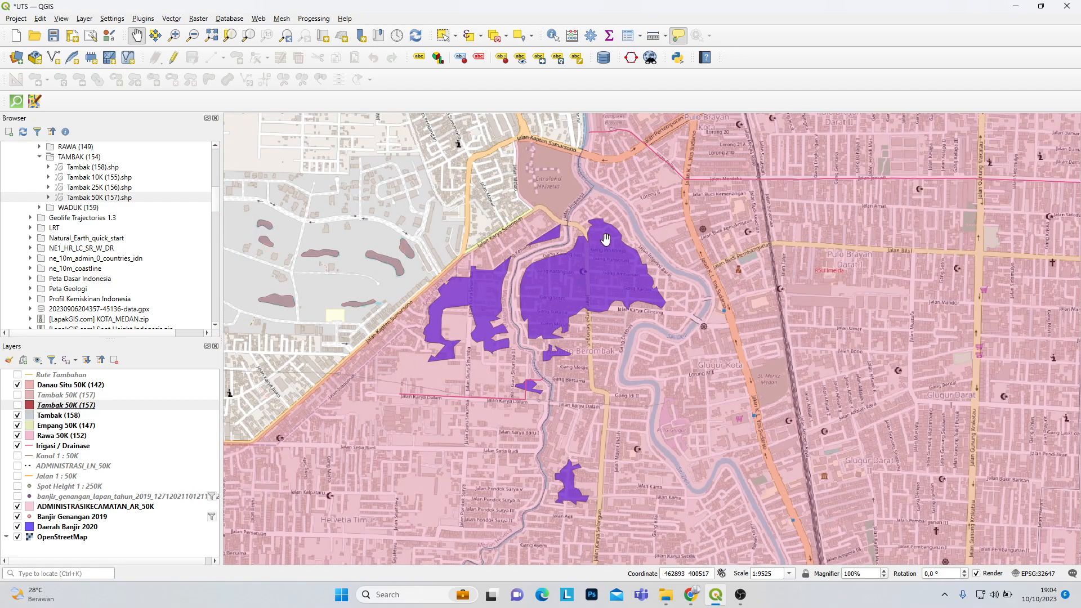
{"action": "left_click_drag", "start_coordinate": [761, 268], "coordinate": [768, 327]}
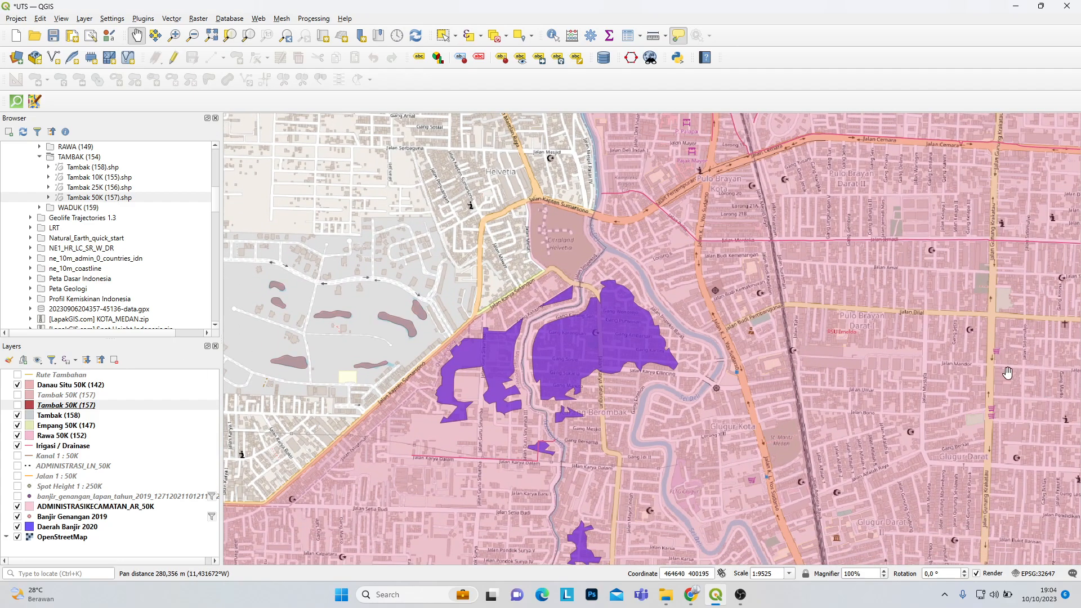
Step: Generate a fastest driving-car route with ORS Tools from three waypoints across the eastern part of the flood area near Helvetia
{"action": "left_click", "coordinate": [630, 59]}
{"action": "left_click_drag", "start_coordinate": [552, 142], "coordinate": [851, 94]}
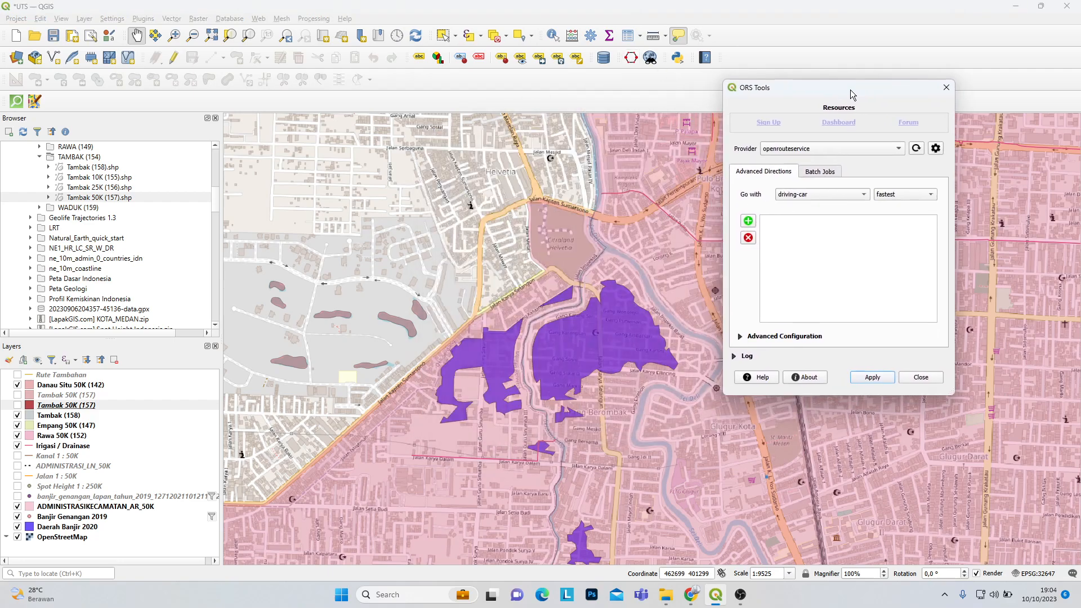
{"action": "left_click", "coordinate": [748, 221]}
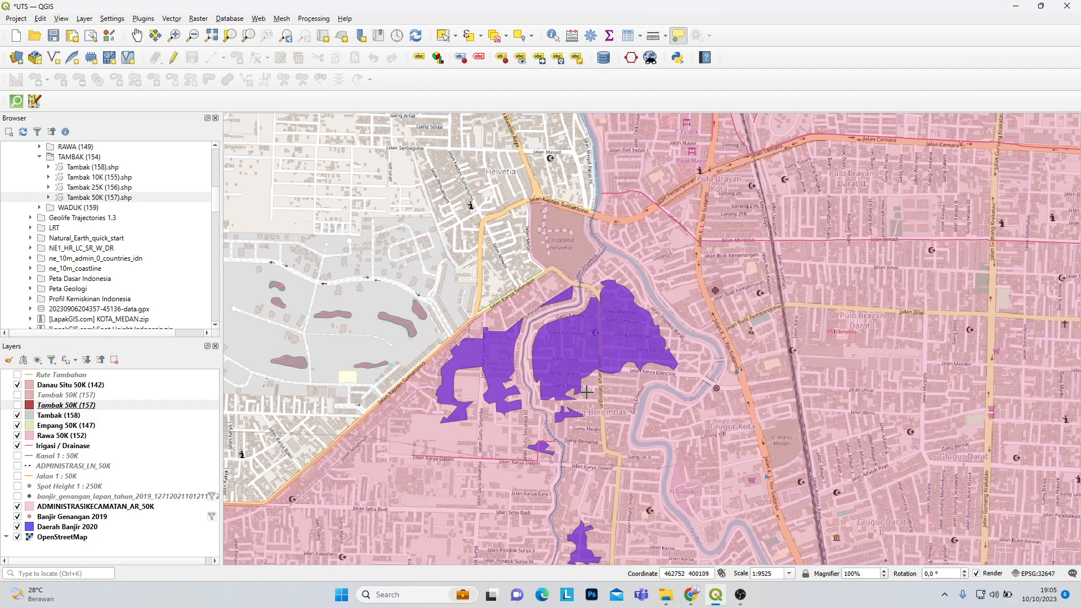
{"action": "left_click", "coordinate": [598, 318]}
{"action": "left_click", "coordinate": [647, 325]}
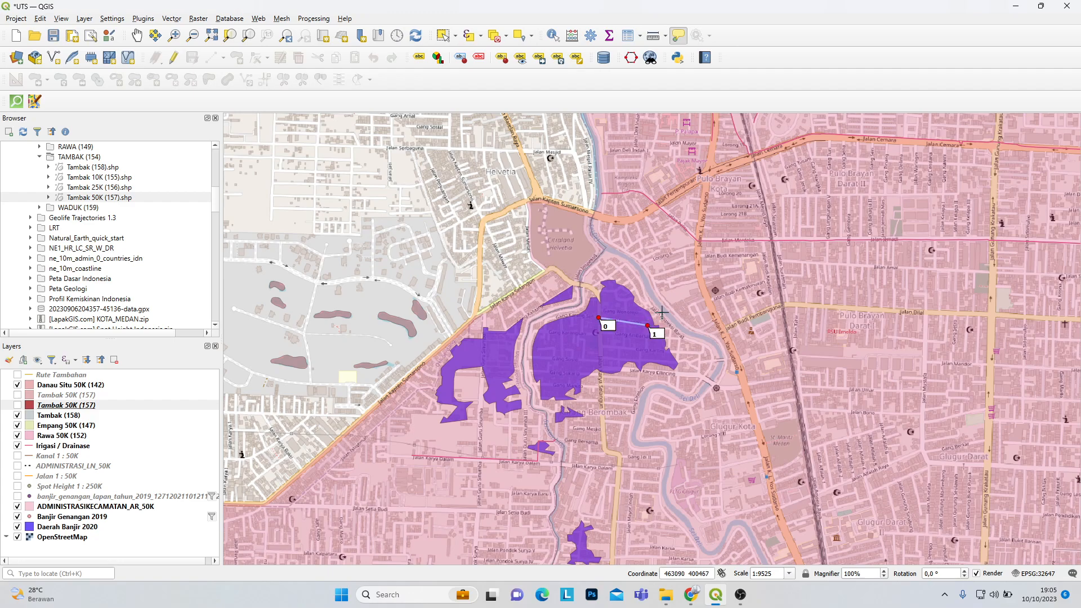
{"action": "left_click", "coordinate": [665, 312]}
{"action": "left_click", "coordinate": [631, 57]}
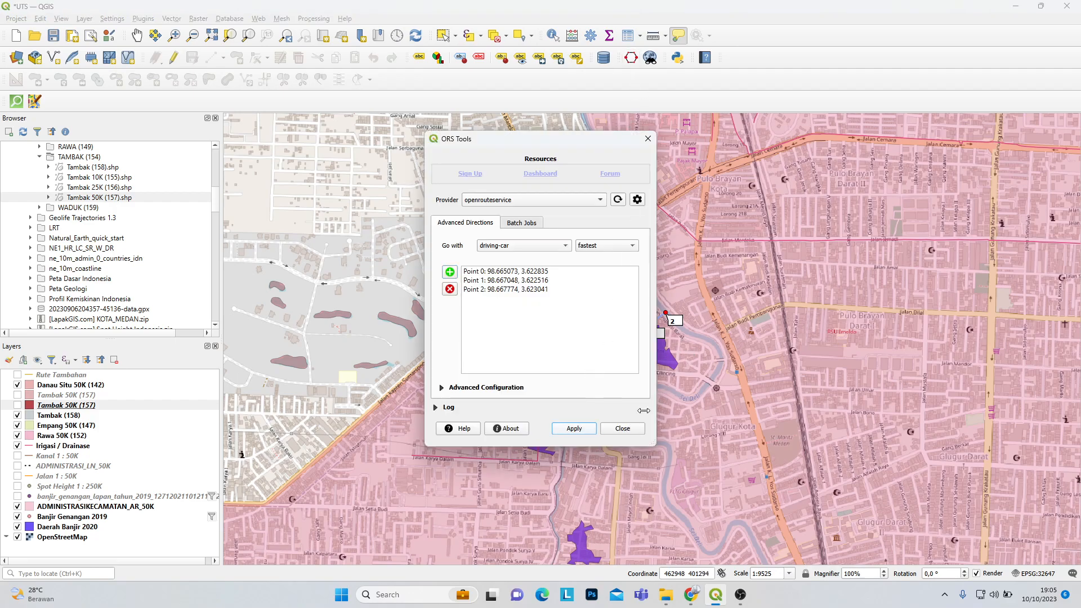
{"action": "left_click", "coordinate": [623, 429]}
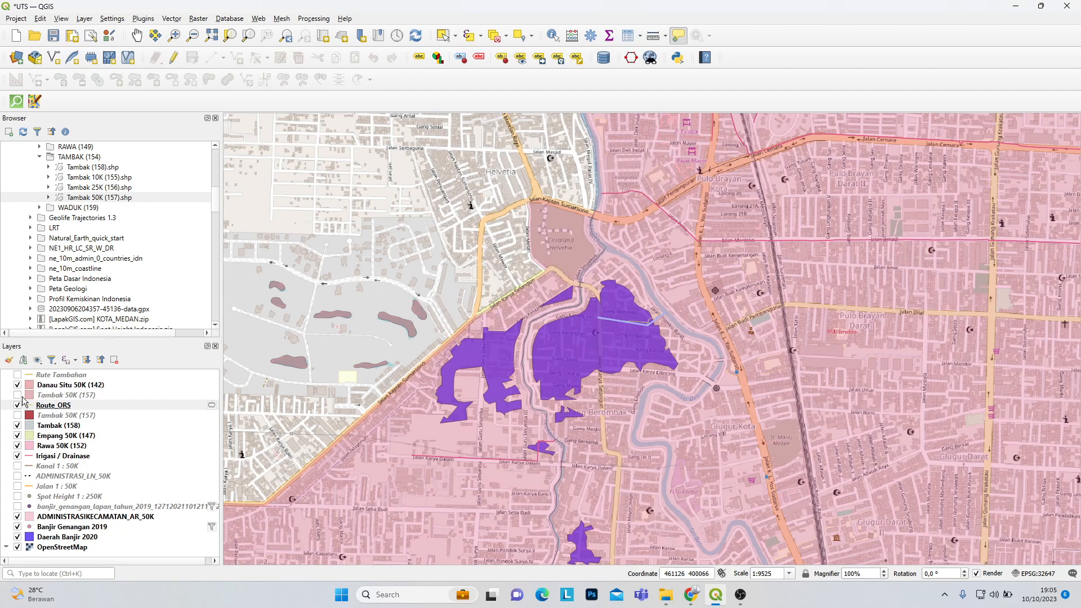
Step: Set the line width of the Route_ORS layer to 1 millimetre
{"action": "right_click", "coordinate": [85, 406]}
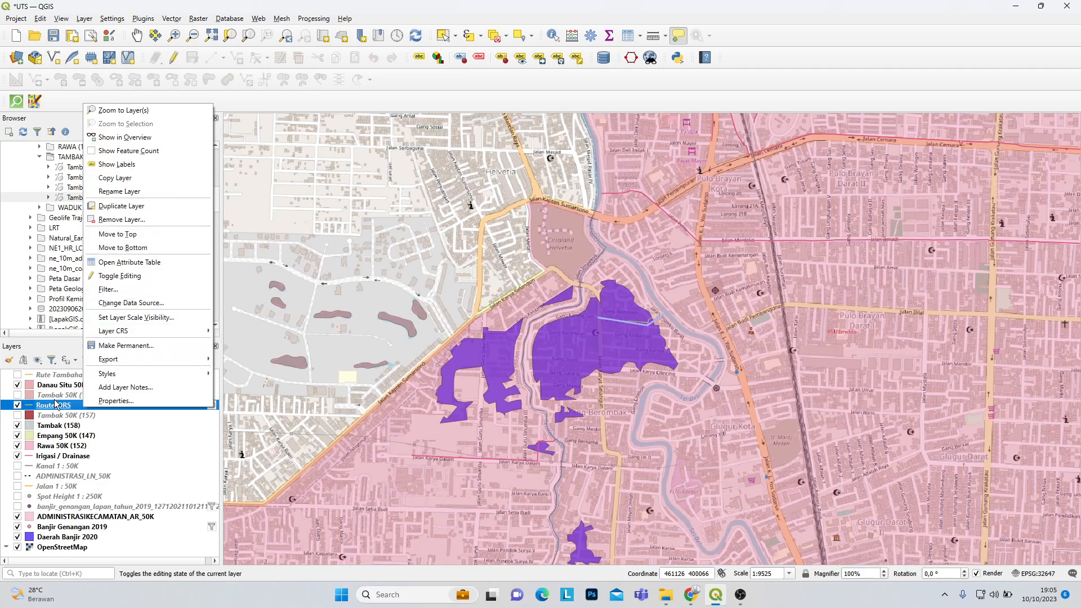
{"action": "left_click", "coordinate": [90, 401]}
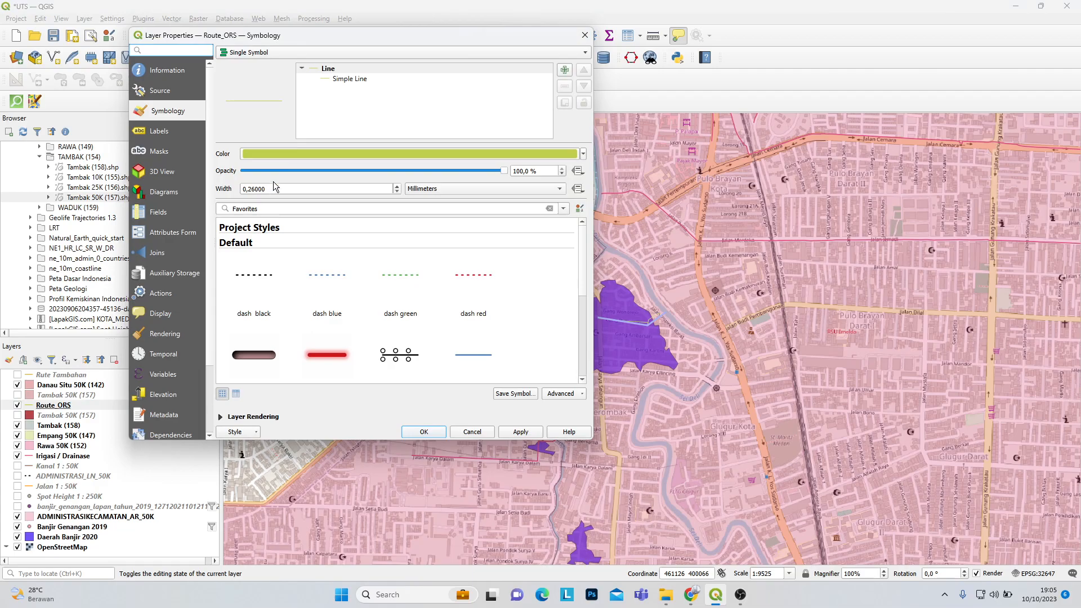
{"action": "double_click", "coordinate": [276, 192]}
{"action": "type", "text": "1"}
{"action": "left_click", "coordinate": [519, 431]}
{"action": "left_click", "coordinate": [434, 432]}
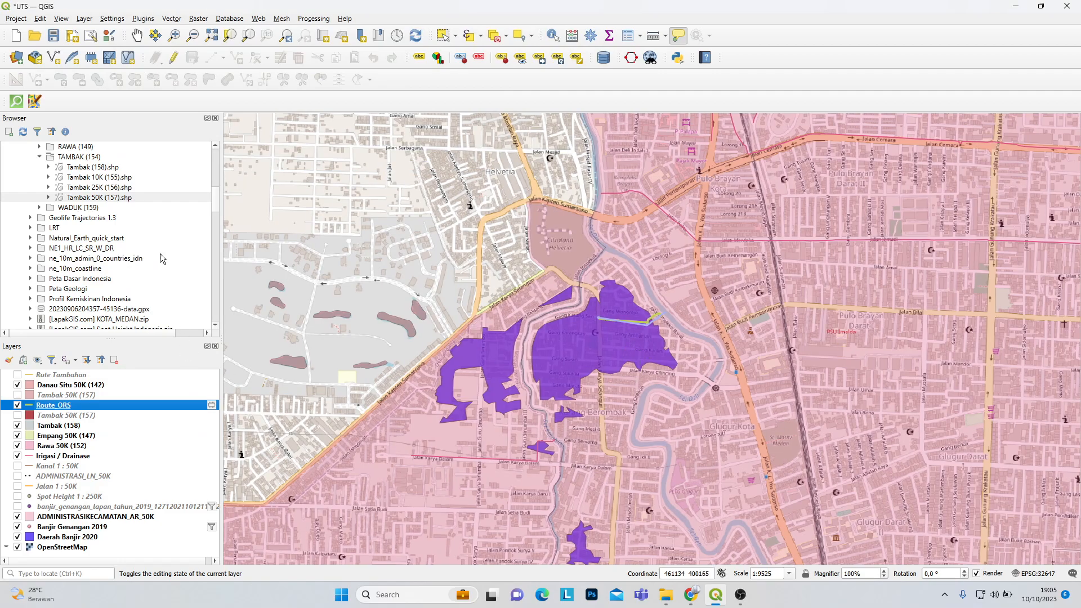
Step: Show the Rute Tambahan layer over the flood areas in the central and southern districts
{"action": "left_click", "coordinate": [137, 35]}
{"action": "scroll", "coordinate": [671, 346], "scroll_direction": "down", "scroll_amount": 1}
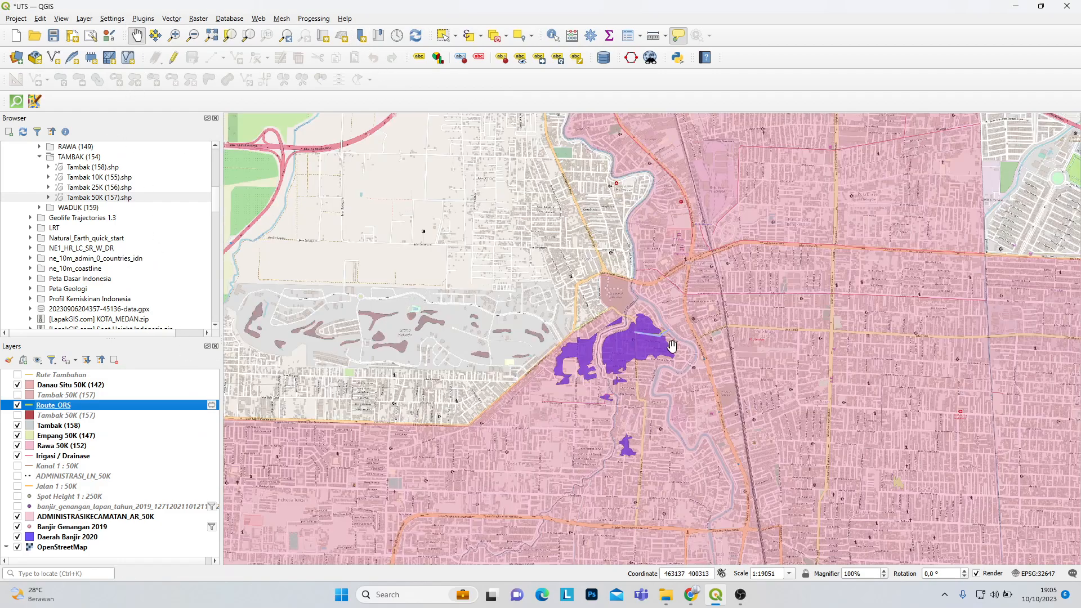
{"action": "scroll", "coordinate": [672, 346], "scroll_direction": "down", "scroll_amount": 1}
{"action": "left_click_drag", "start_coordinate": [765, 422], "coordinate": [676, 275]}
{"action": "left_click_drag", "start_coordinate": [647, 403], "coordinate": [672, 275]}
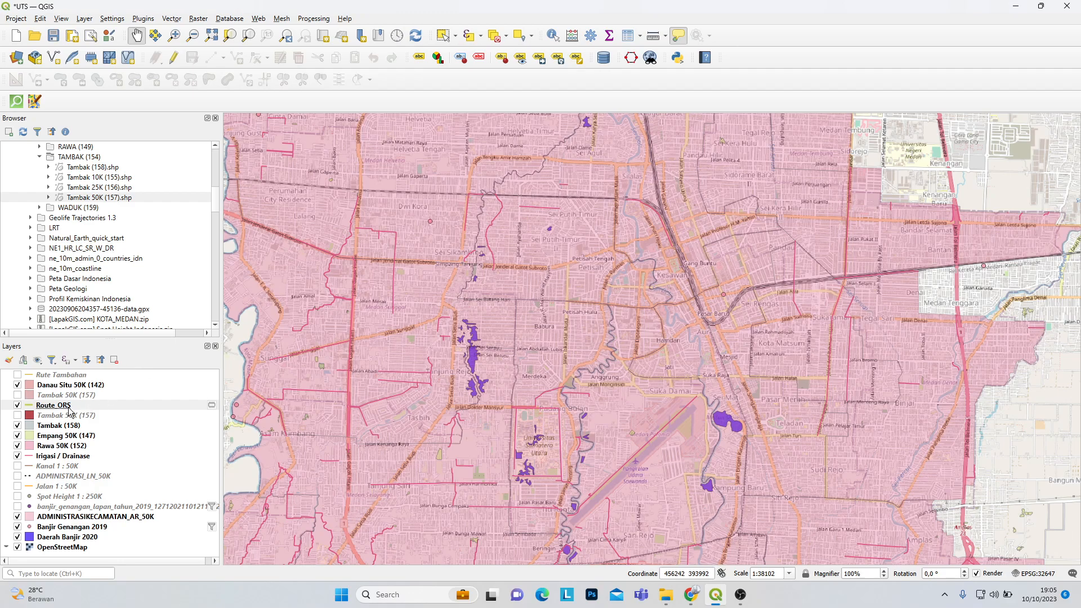
{"action": "left_click_drag", "start_coordinate": [628, 420], "coordinate": [714, 306]}
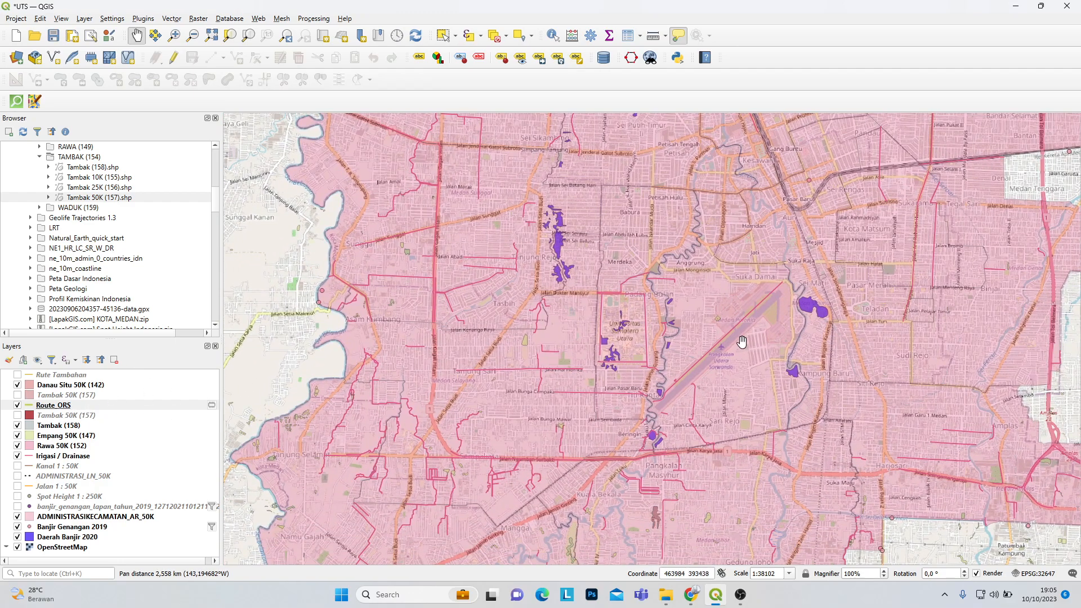
{"action": "left_click", "coordinate": [17, 374]}
Step: Examine the flood areas, additional routes and existing drainage lines around the campus south of Jalan Dokter Mansyur and the nearby river
{"action": "scroll", "coordinate": [688, 449], "scroll_direction": "up", "scroll_amount": 2}
{"action": "left_click_drag", "start_coordinate": [623, 307], "coordinate": [753, 564]}
{"action": "left_click_drag", "start_coordinate": [766, 250], "coordinate": [780, 410]}
{"action": "left_click_drag", "start_coordinate": [749, 355], "coordinate": [776, 281]}
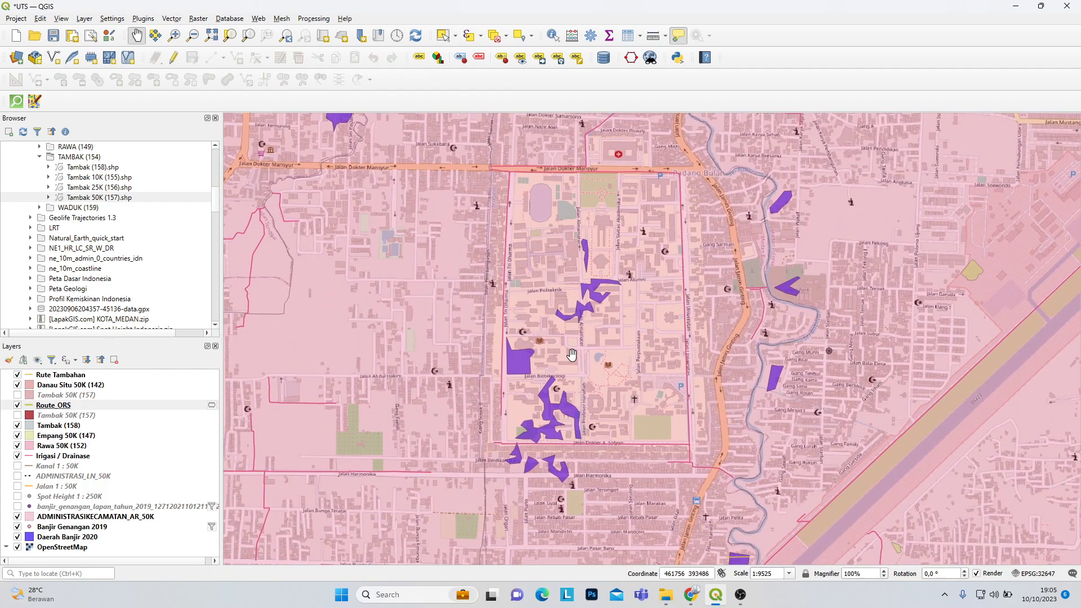
{"action": "scroll", "coordinate": [591, 354], "scroll_direction": "down", "scroll_amount": 2}
{"action": "scroll", "coordinate": [608, 352], "scroll_direction": "up", "scroll_amount": 2}
{"action": "scroll", "coordinate": [606, 349], "scroll_direction": "down", "scroll_amount": 1}
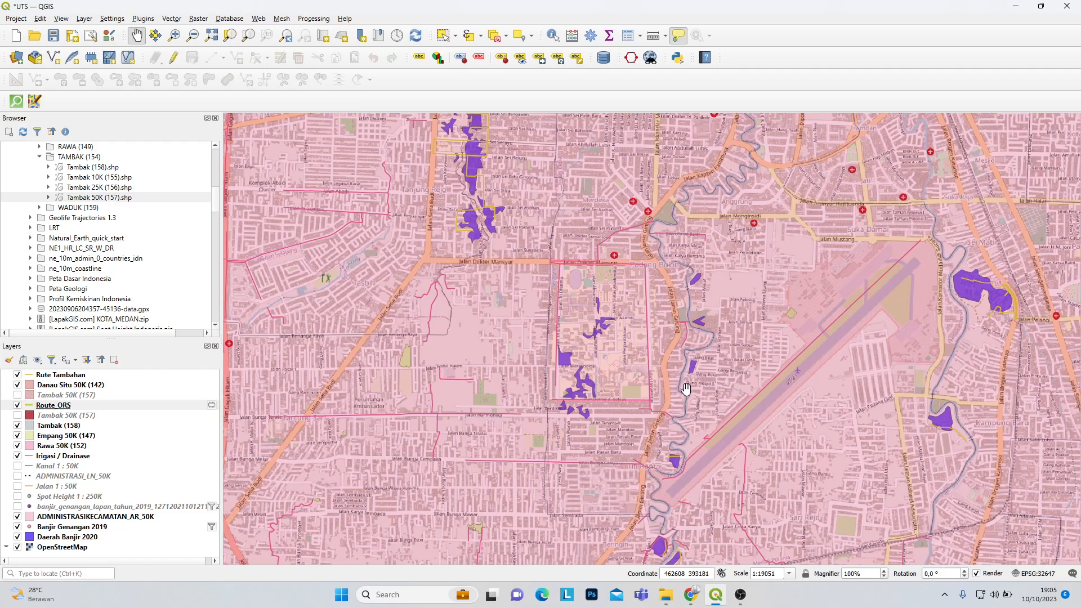
{"action": "scroll", "coordinate": [713, 381], "scroll_direction": "up", "scroll_amount": 1}
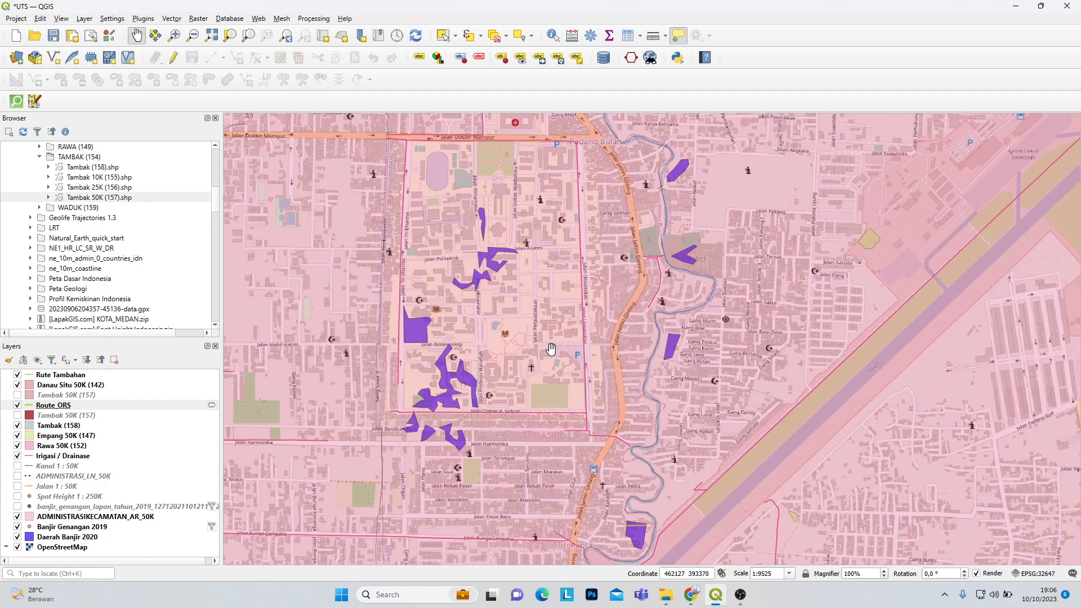
{"action": "left_click_drag", "start_coordinate": [621, 289], "coordinate": [698, 334]}
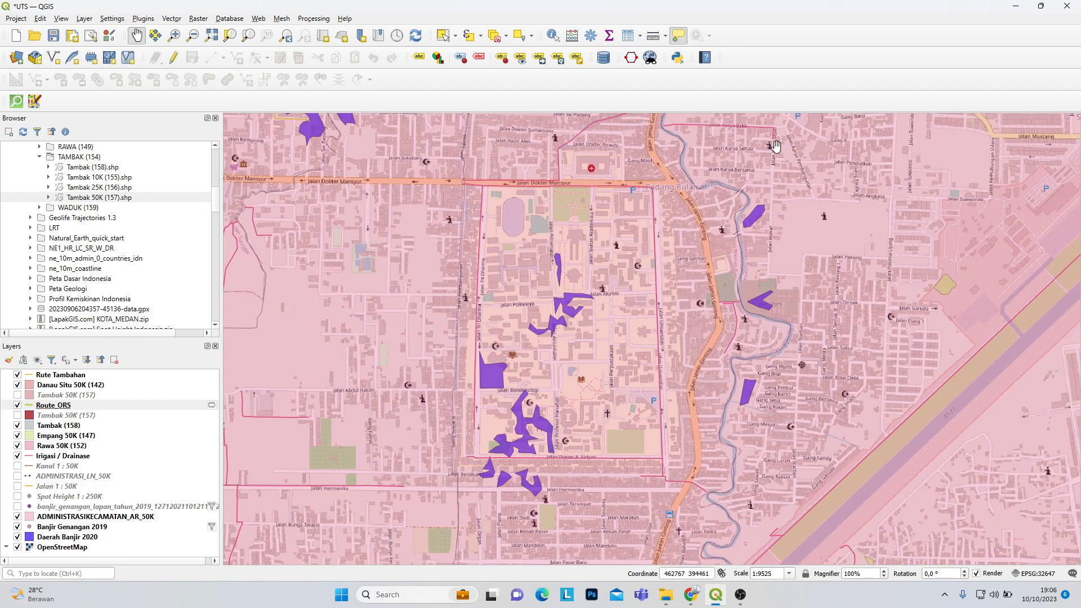
Step: Switch to the UTS presentation in Google Slides and review the "Rute Drainase", "Pertimbangan Rute Drainase Baru" and "Future Work" slides
{"action": "left_click", "coordinate": [1015, 6]}
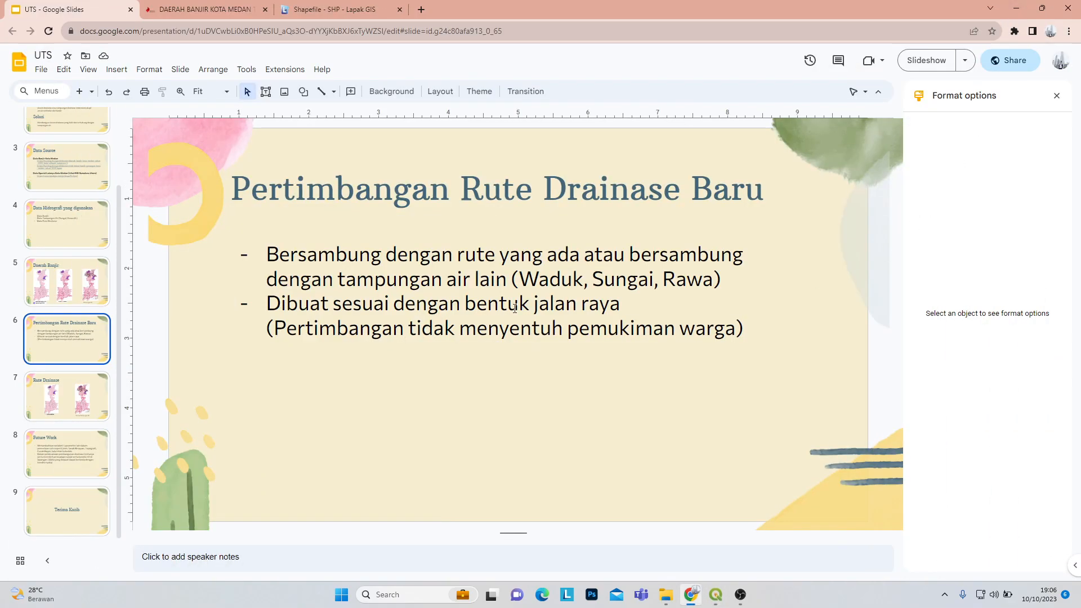
{"action": "left_click", "coordinate": [93, 382]}
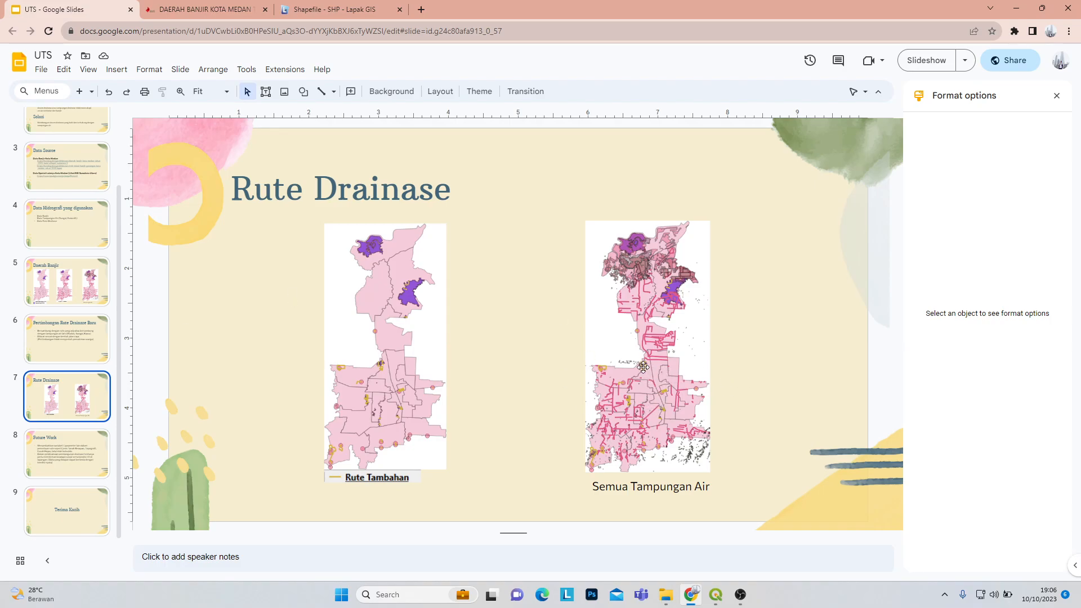
{"action": "left_click", "coordinate": [66, 359]}
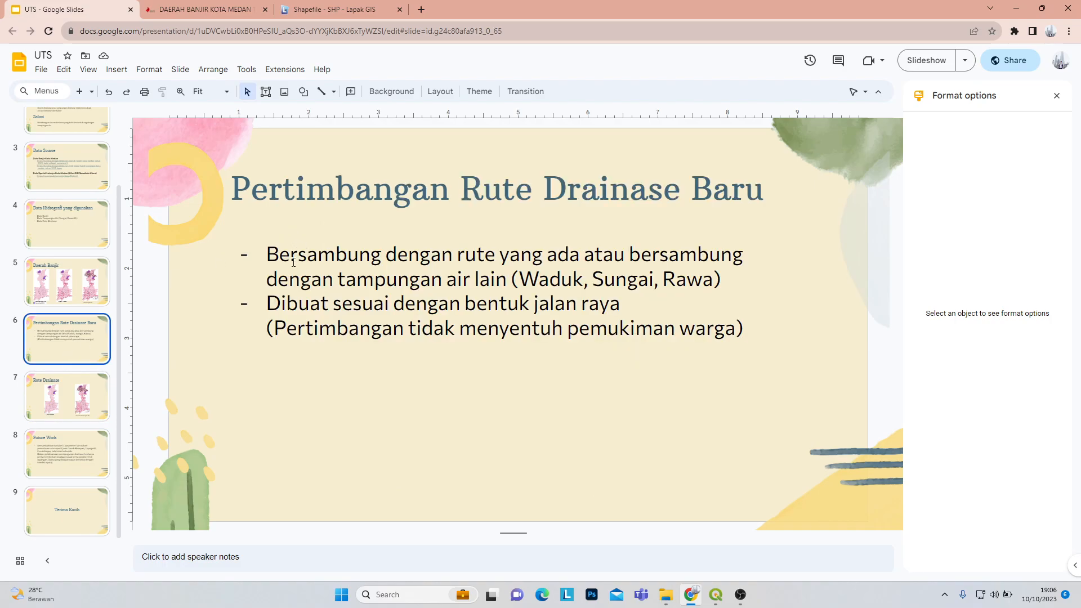
{"action": "left_click", "coordinate": [50, 455]}
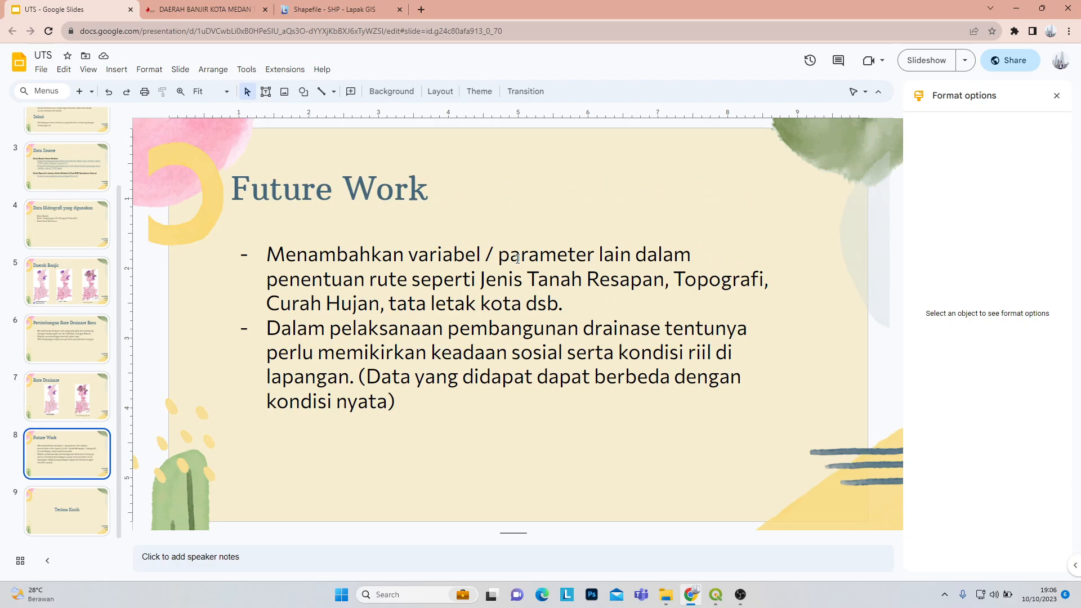